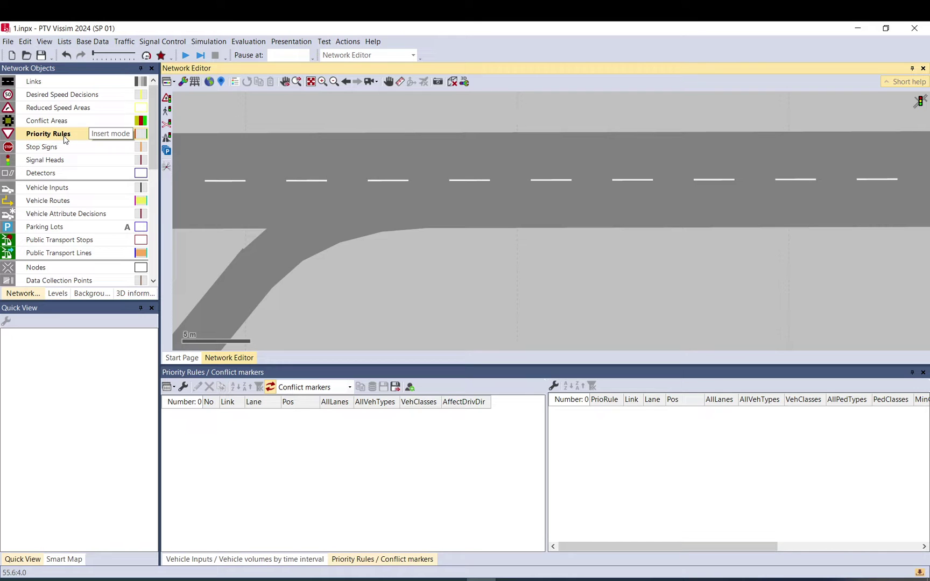
Choose Priority Rules and select the merging connector 10000, the 13.811 m single-lane connector
click(66, 139)
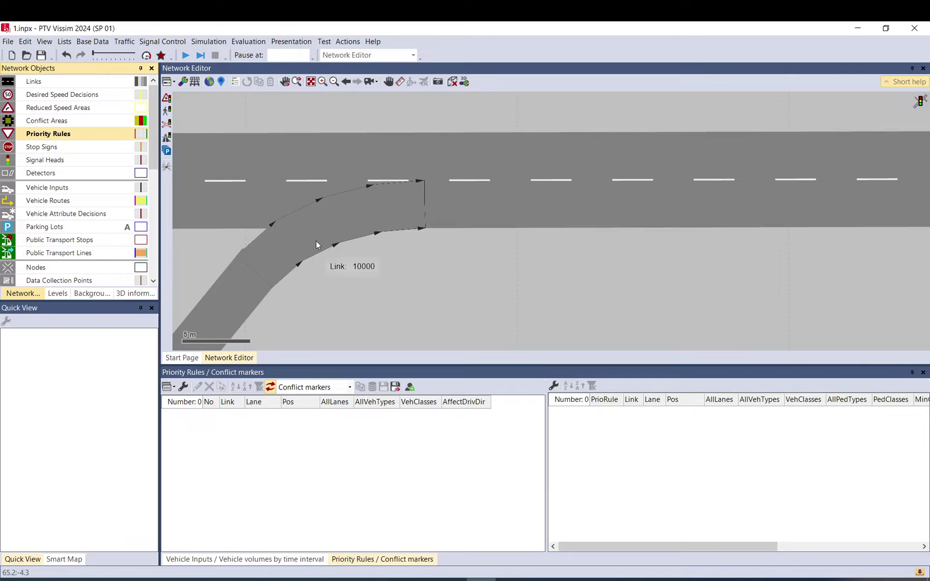
click(264, 250)
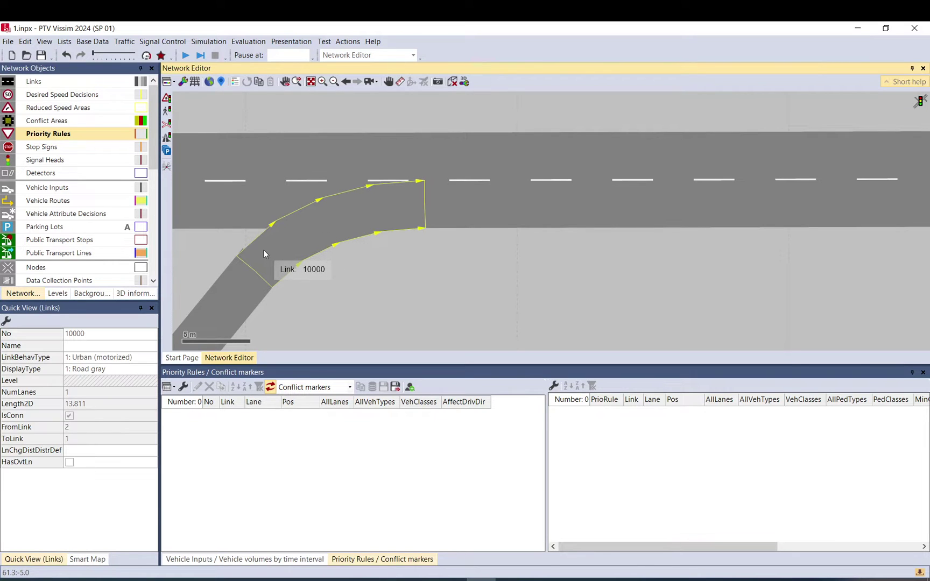
click(237, 208)
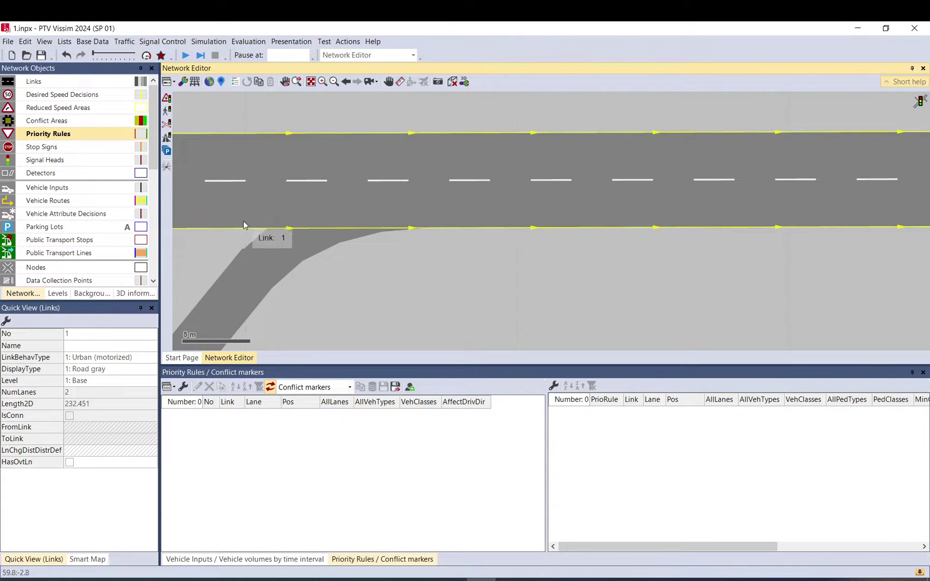
click(259, 257)
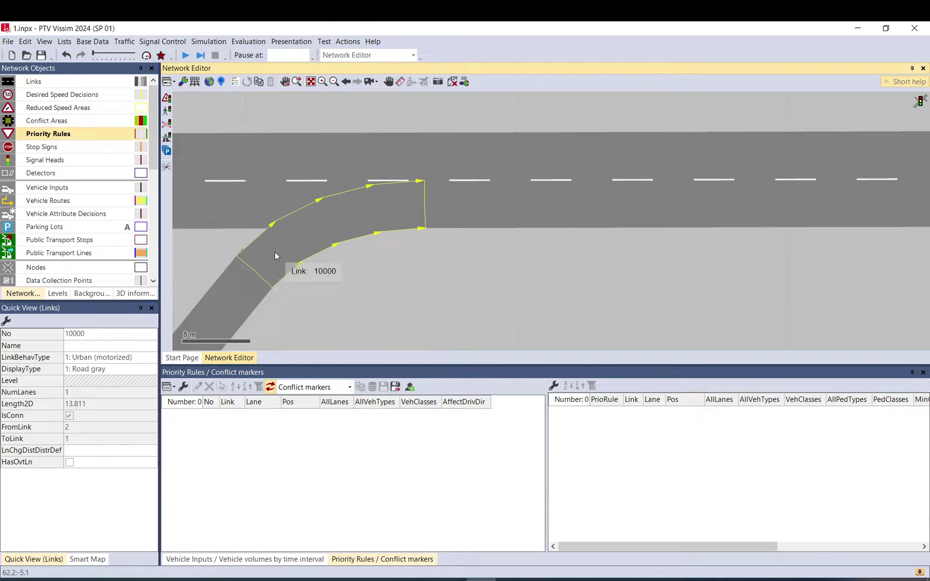
Create priority rule 1: stop line on connector 10000 at 1.695 m, conflict marker on link 1 at 60.771 m
right_click(275, 254)
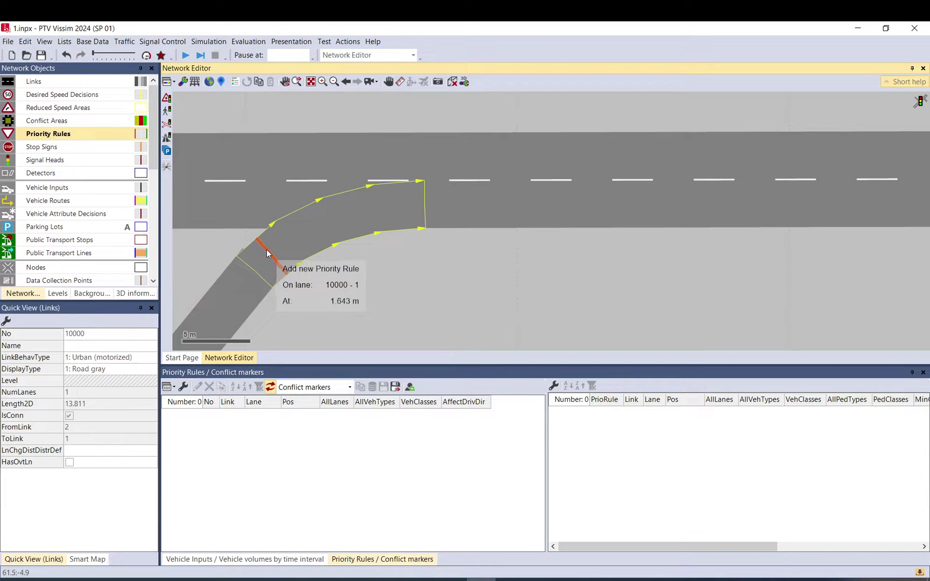
click(266, 255)
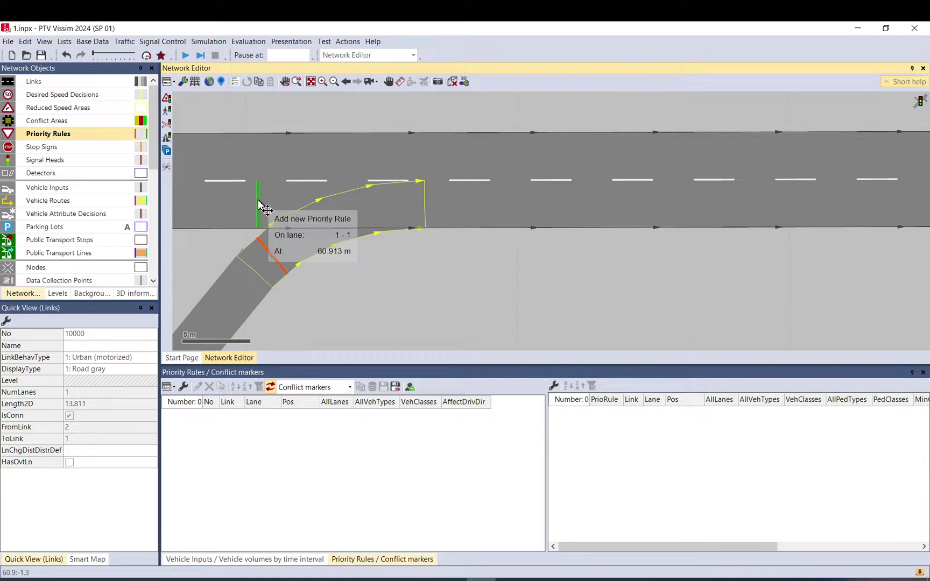
click(261, 243)
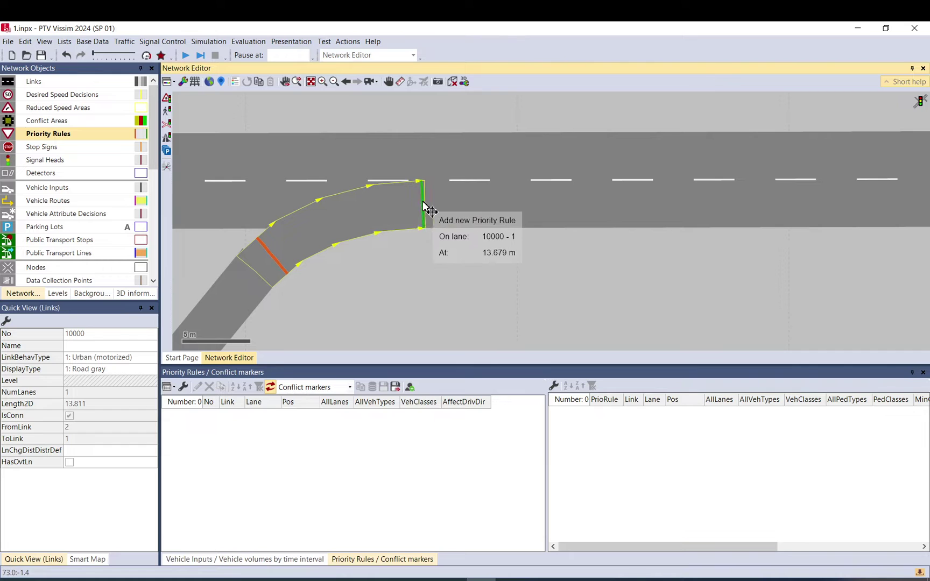
click(256, 205)
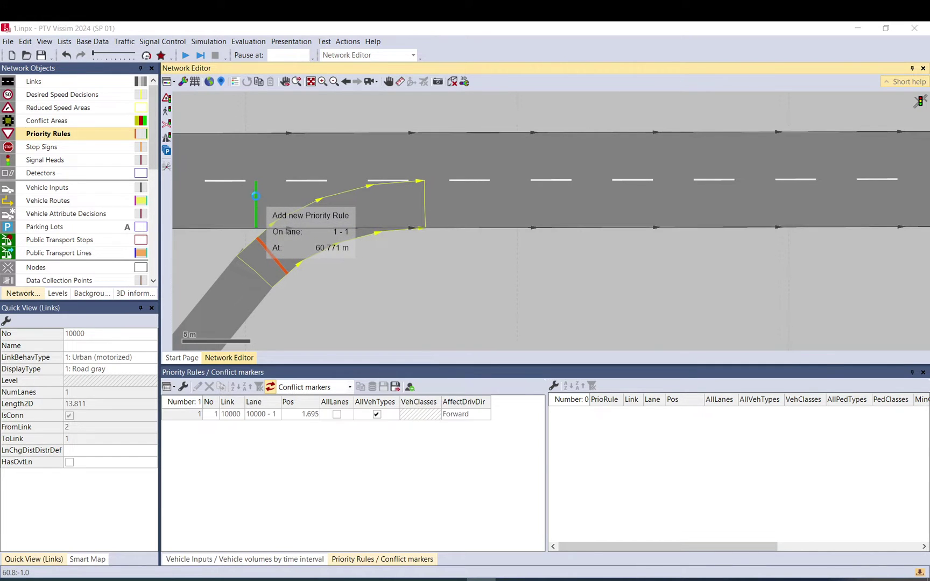
Set the rule's minimum gap time to 2.7 s and edit the maximum speed value
drag(812, 357, 834, 358)
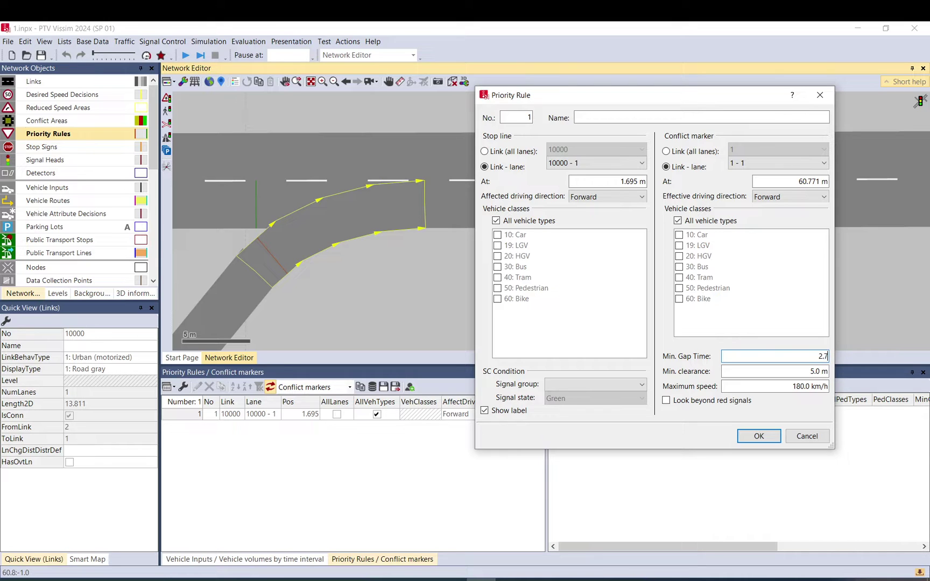
text(2.7)
key(Tab)
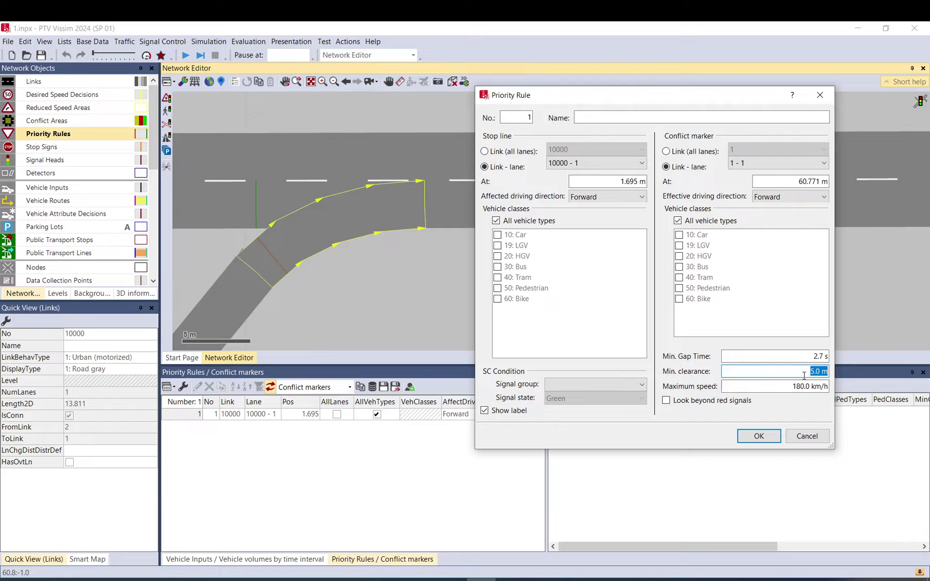
drag(778, 389, 827, 388)
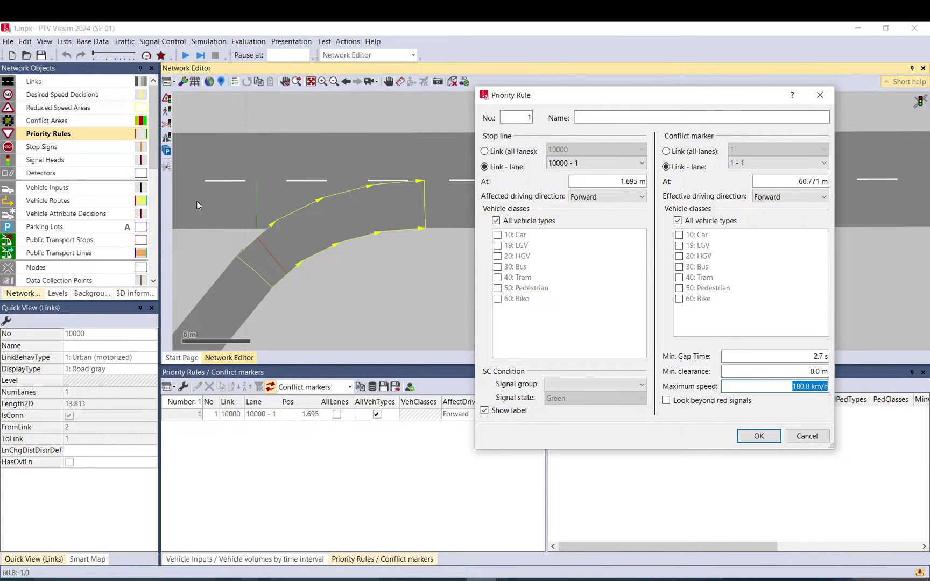
click(786, 386)
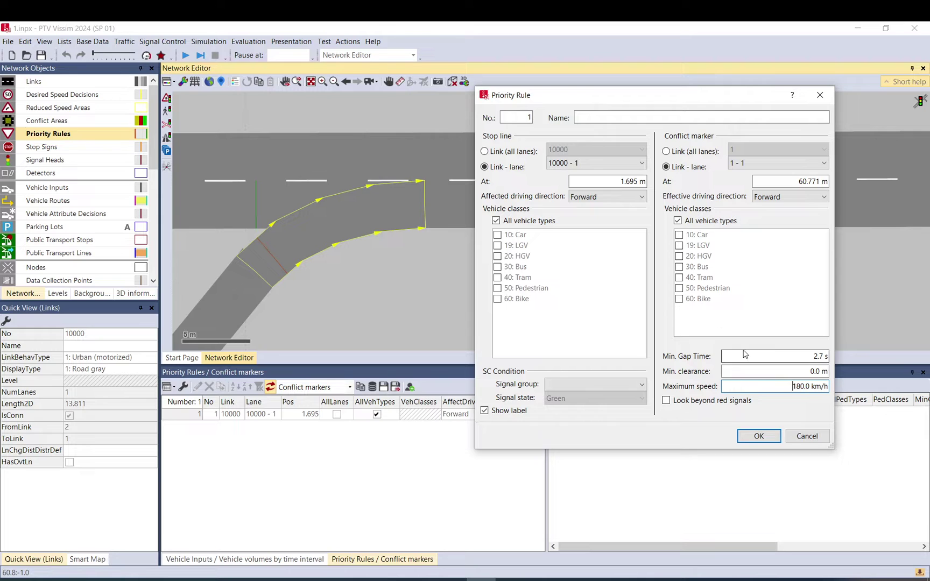
drag(792, 387, 812, 386)
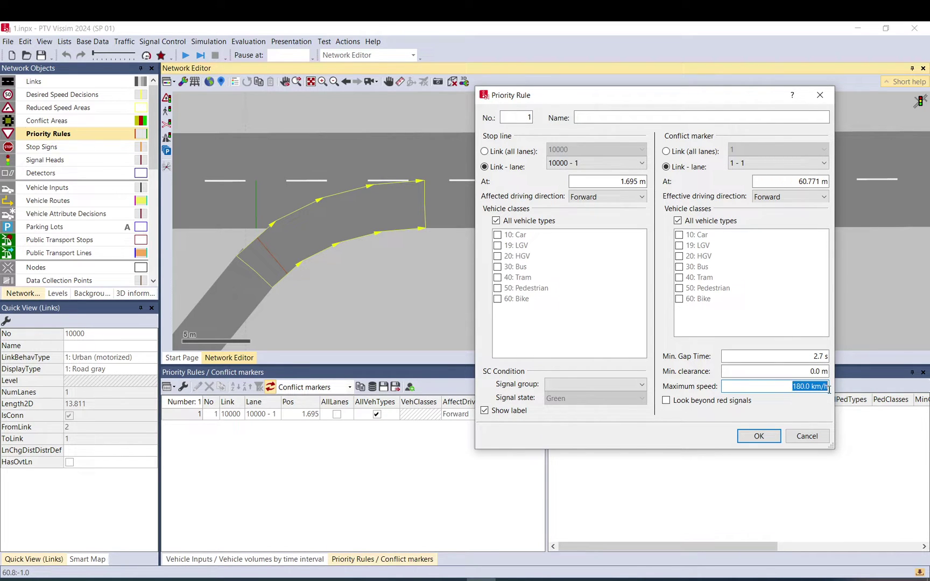
click(813, 387)
Keep the stop line on lane 10000-1 and the conflict marker on lane 1-1, then confirm the rule
click(496, 153)
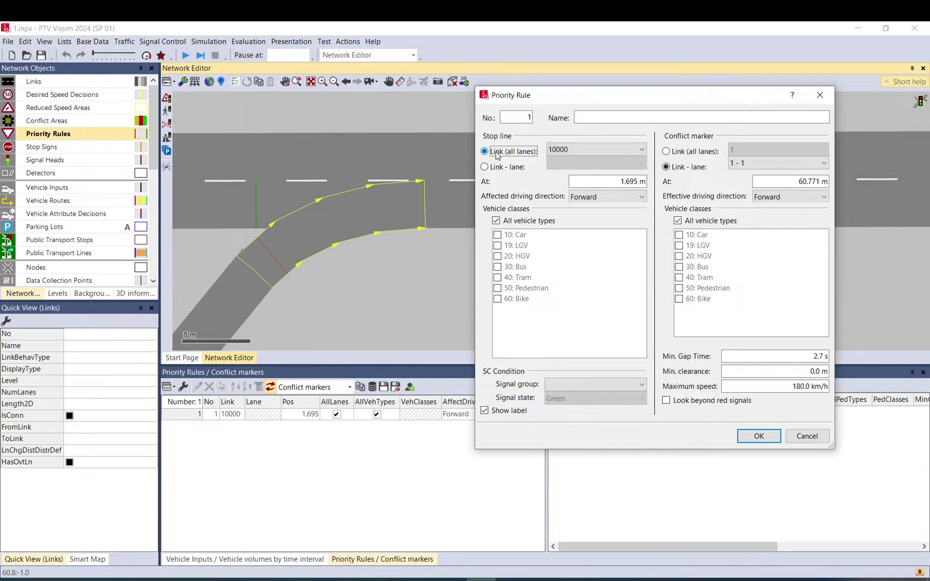
click(501, 168)
click(642, 163)
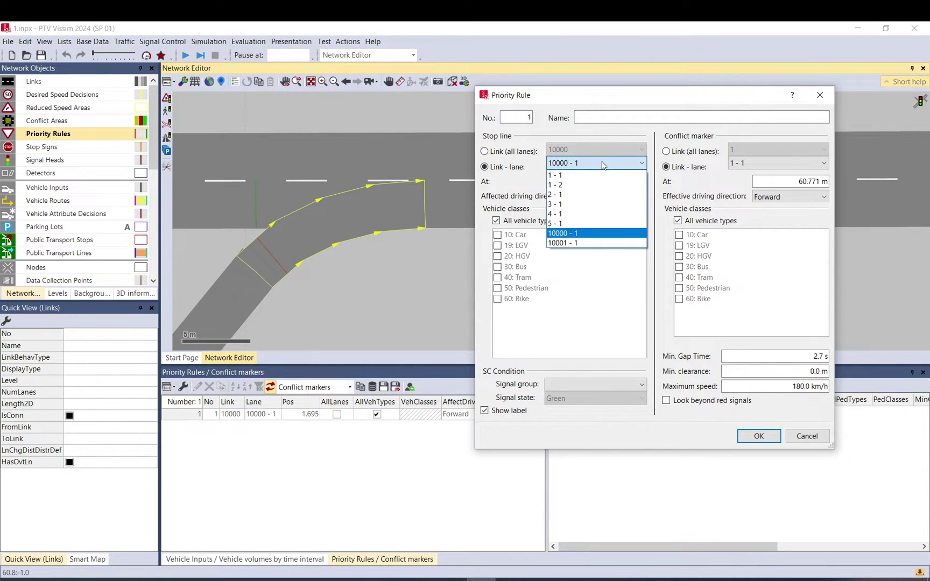
click(582, 242)
click(680, 153)
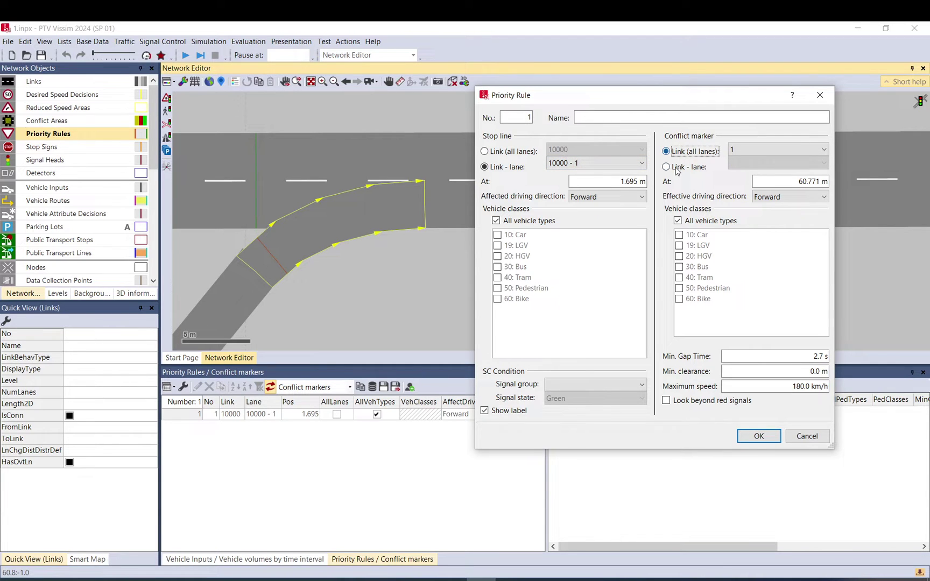
click(677, 167)
click(681, 154)
click(679, 168)
click(763, 440)
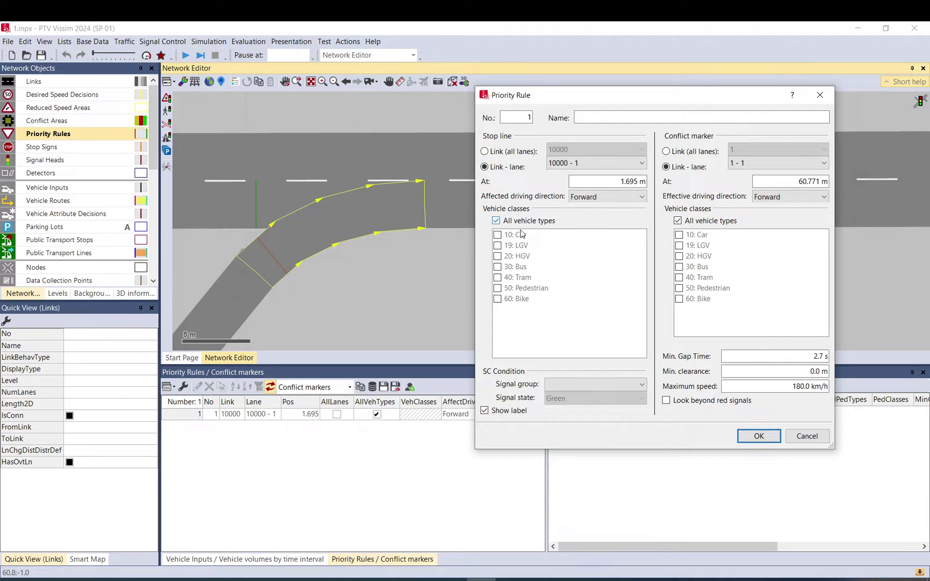
Finish rule 1, look along link 1 at the stop sign, and start a continuous simulation run
click(773, 442)
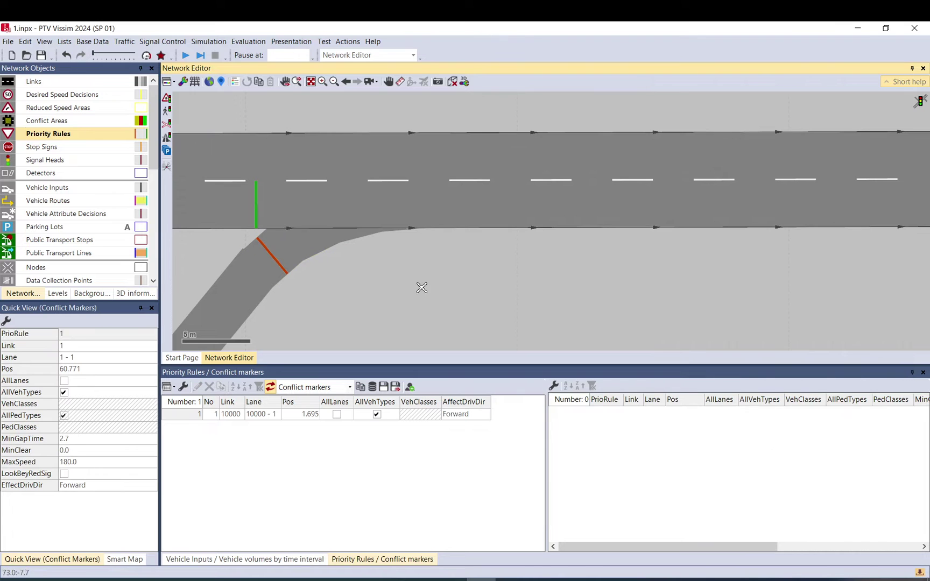
click(369, 286)
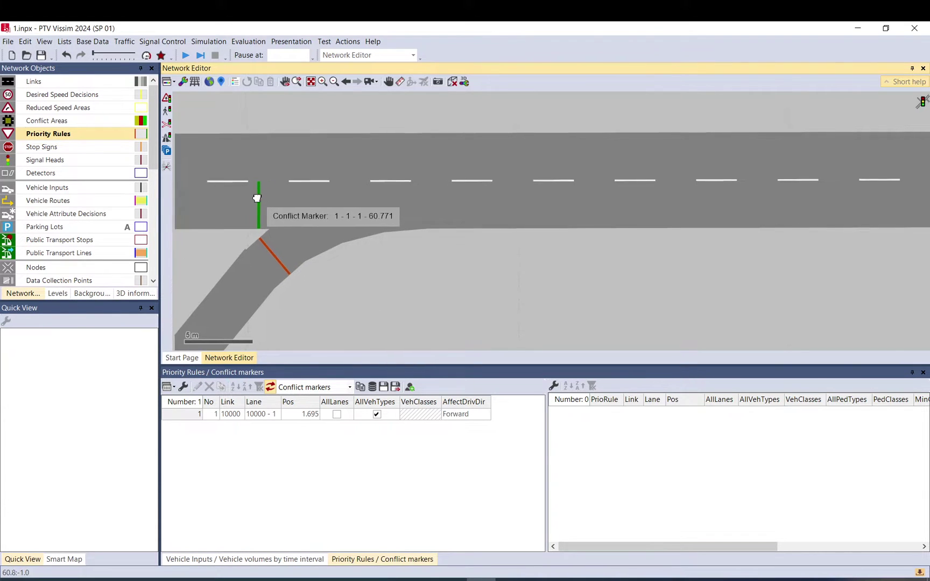
drag(256, 200, 394, 194)
scroll(398, 197, down, 4)
scroll(839, 207, up, 1)
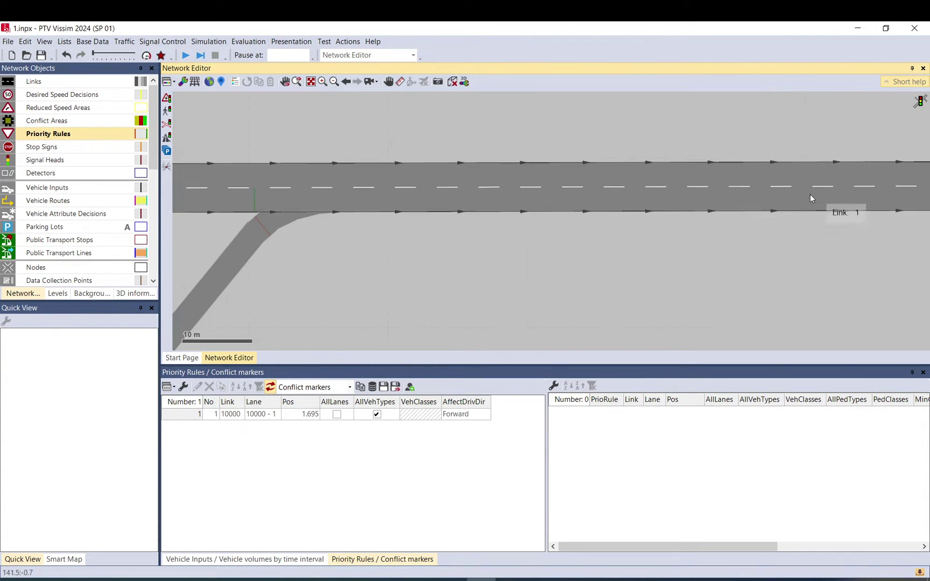
scroll(409, 212, down, 2)
click(849, 199)
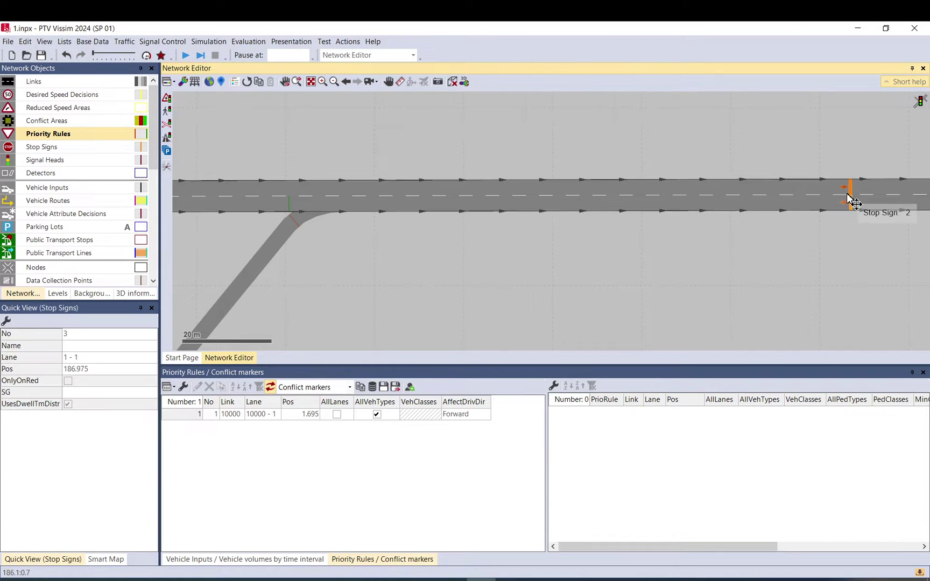
click(847, 189)
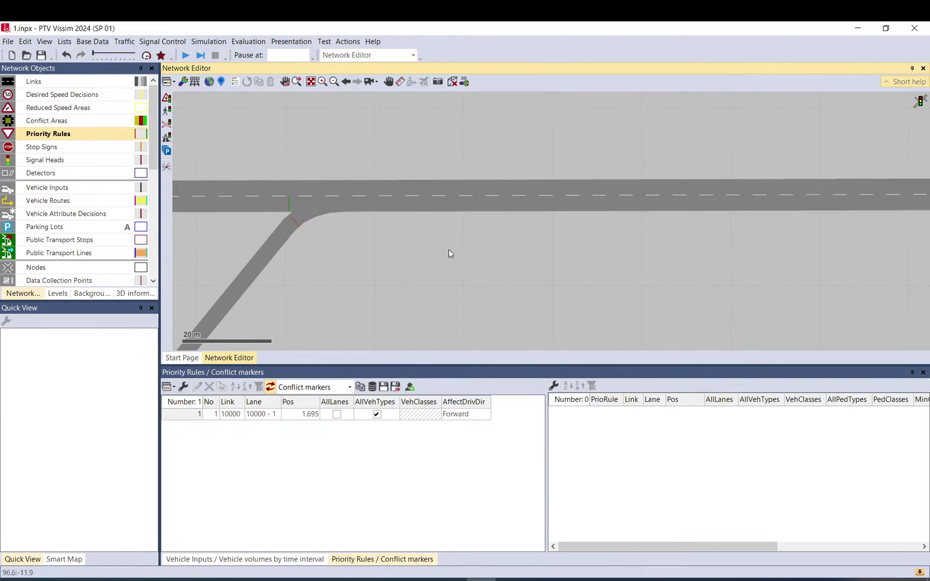
click(185, 55)
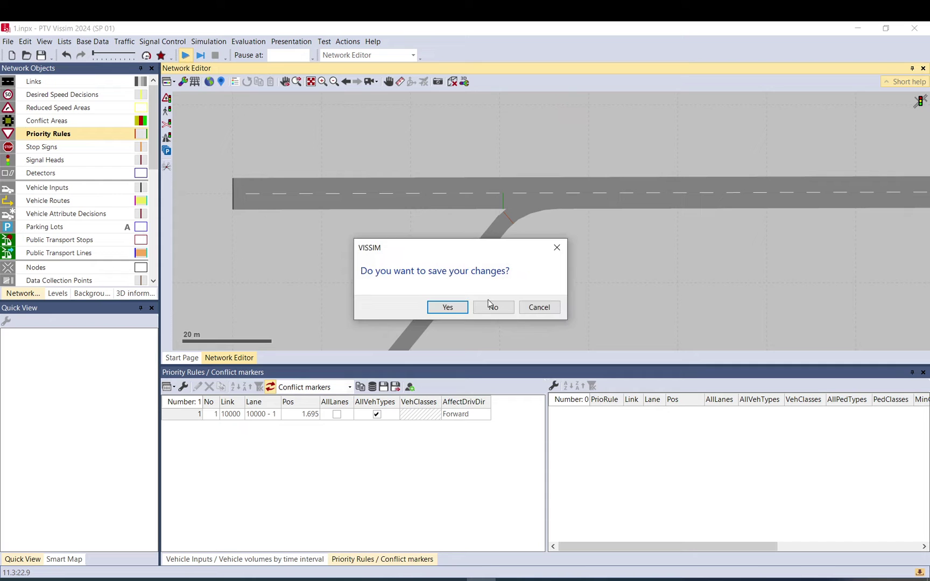
click(447, 307)
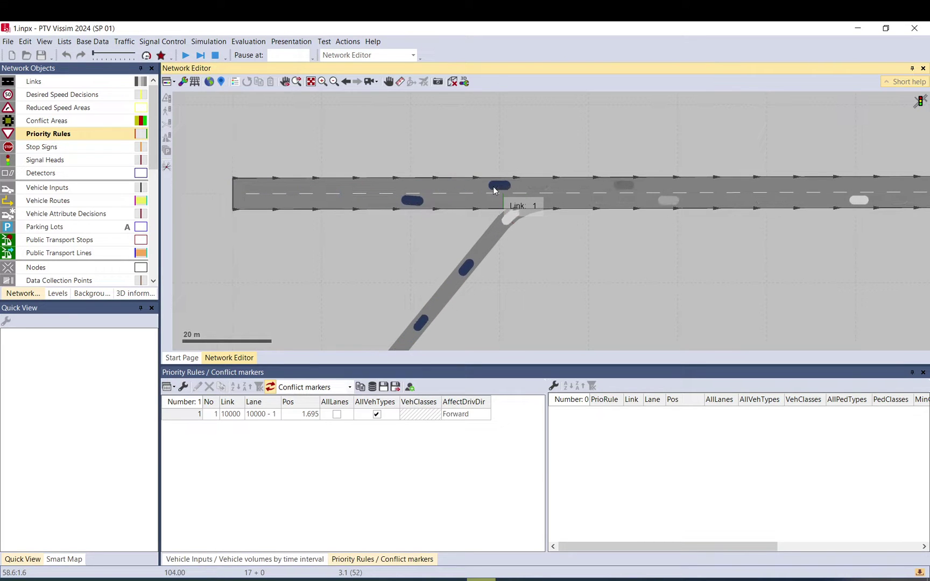
Stop the simulation and select priority rule 1
click(215, 55)
click(515, 223)
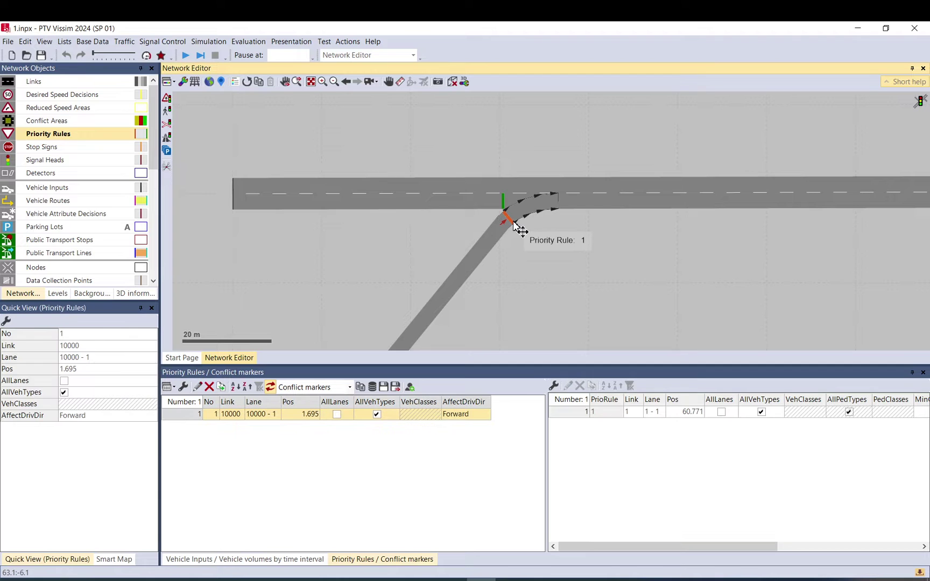
scroll(514, 218, up, 3)
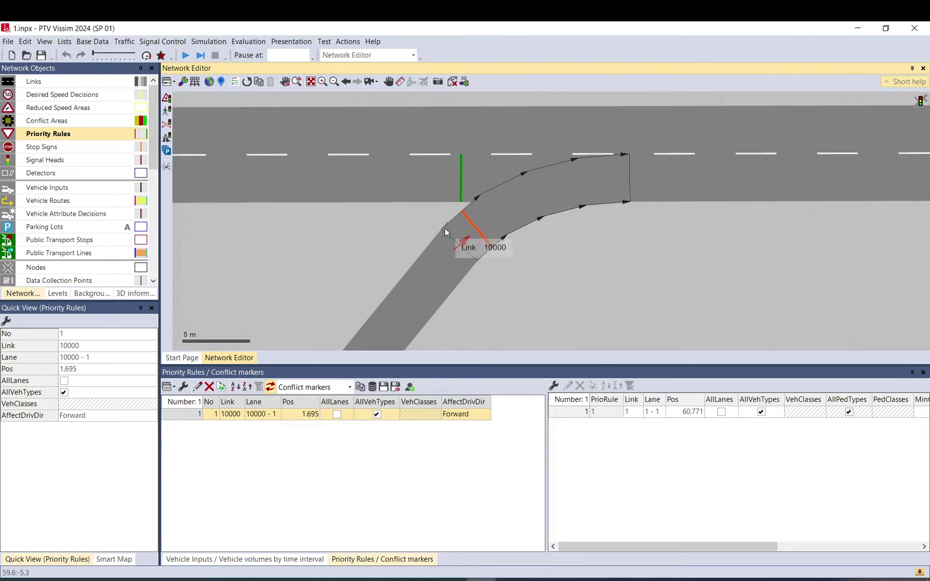
Add a lane 1-2 conflict marker at 60.783 m with 1.8 s gap and 0 m clearance
drag(462, 157, 462, 138)
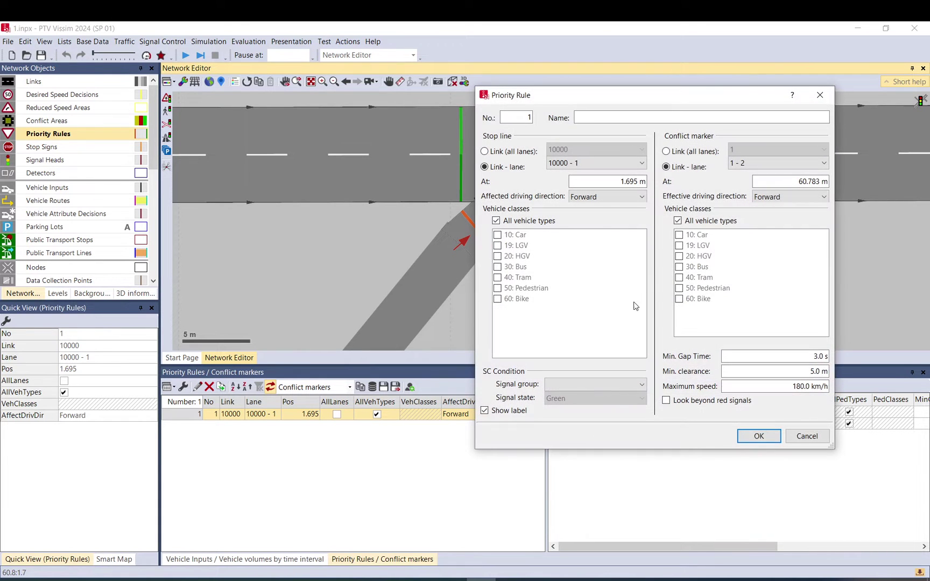
click(812, 357)
key(Tab)
text(0)
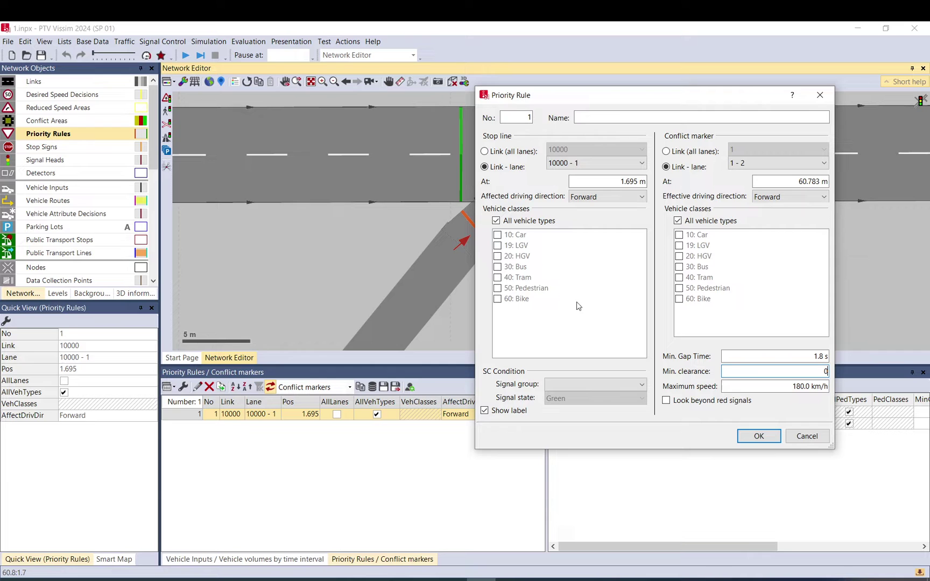
click(759, 436)
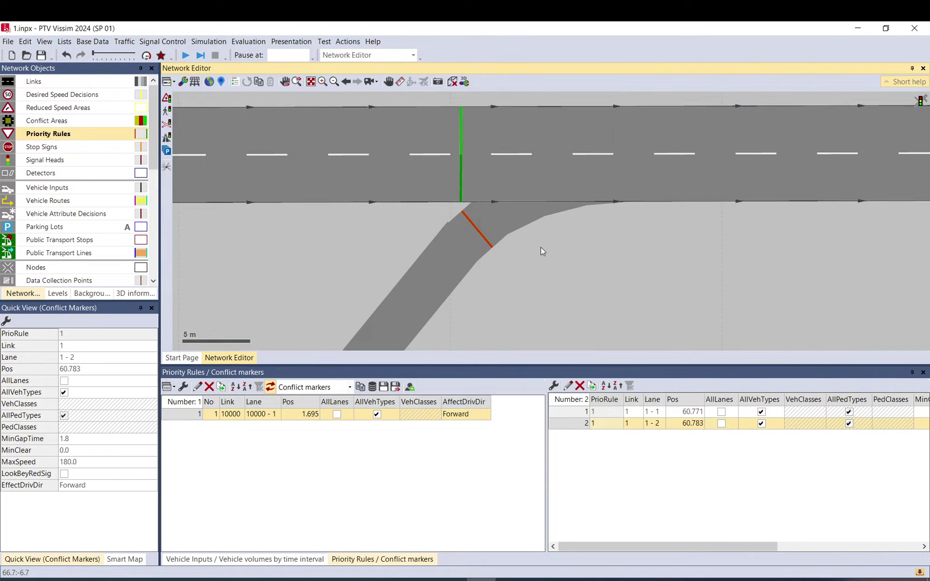
click(544, 249)
Start a continuous simulation run, saving the network changes when prompted
click(186, 55)
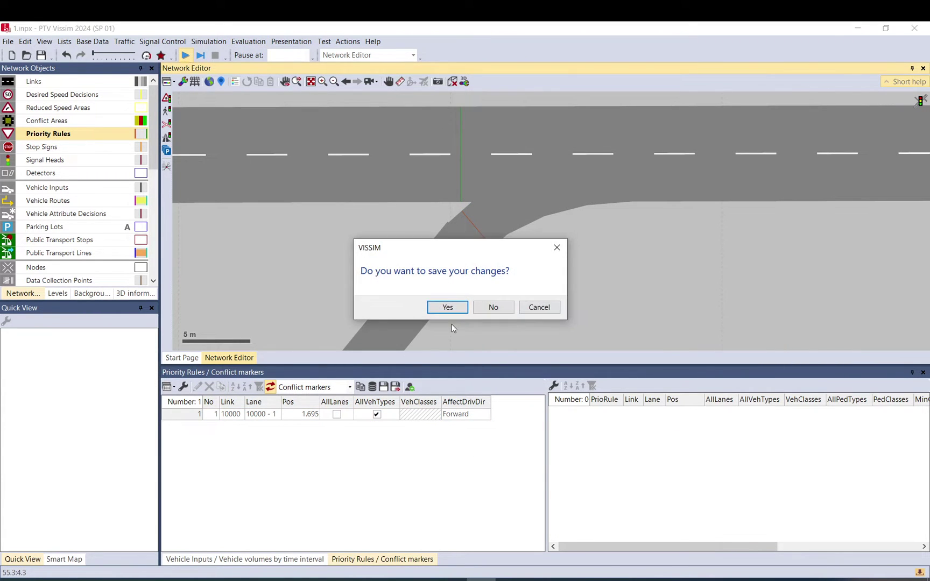
click(444, 307)
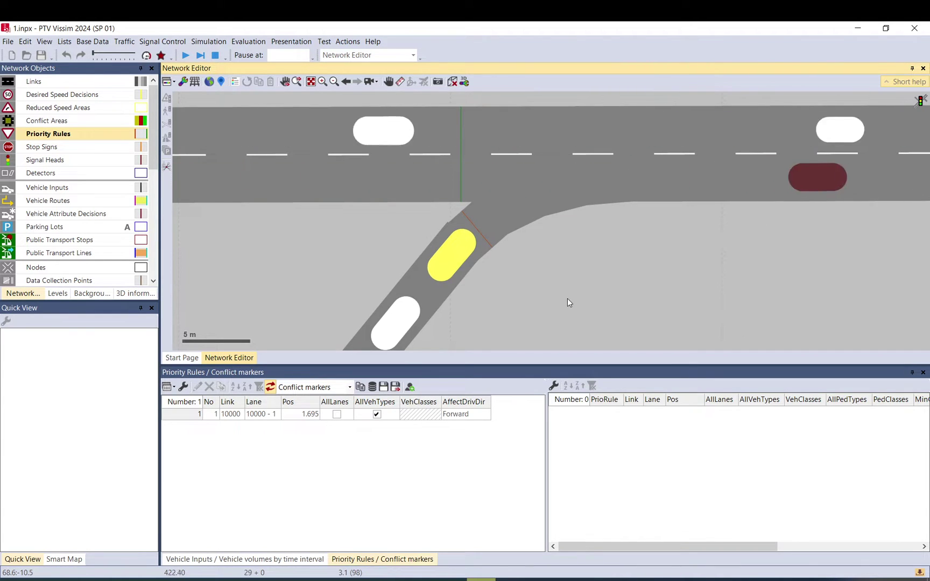
Stop the simulation, dismiss the warning, and choose Stop Signs
click(217, 56)
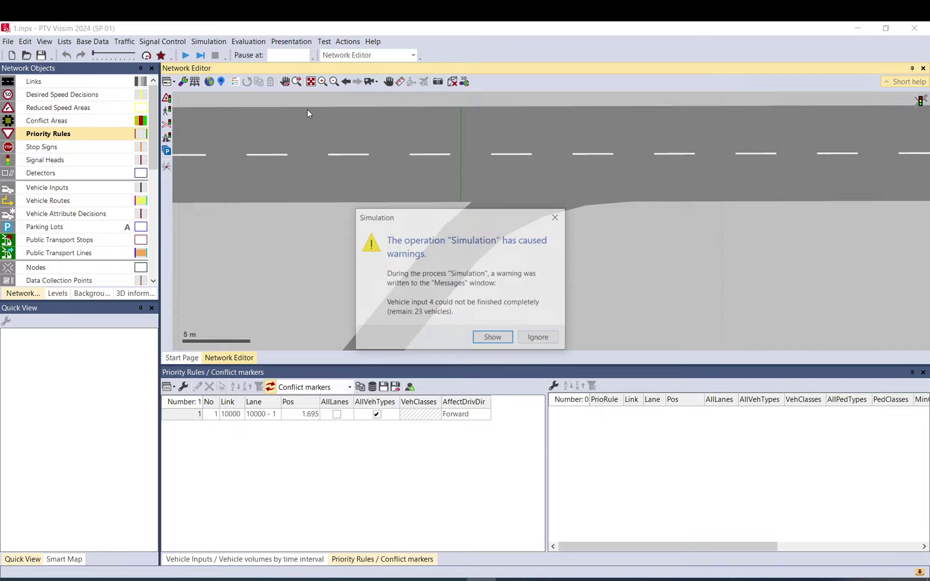
click(540, 338)
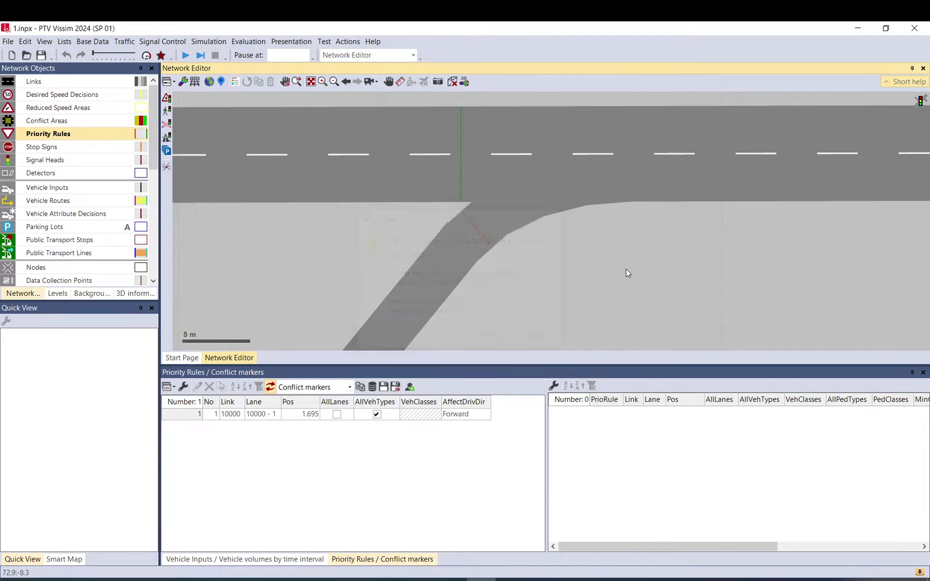
click(65, 147)
scroll(380, 231, down, 2)
scroll(531, 249, down, 2)
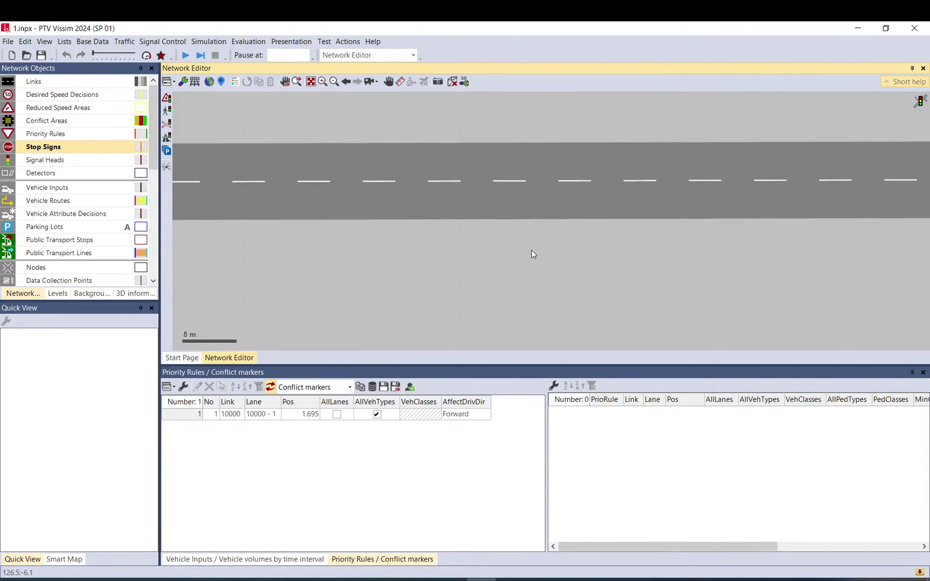
Add stop sign 2 on link 1 with a 10: Car dwell time row using the 20: 20 s distribution
ctrl+right_click(696, 194)
right_click(146, 172)
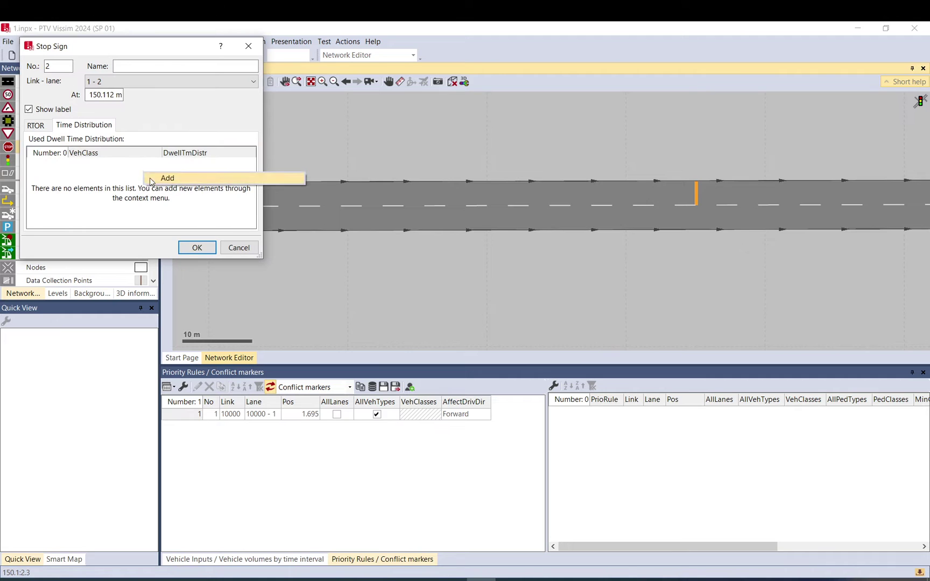
click(157, 181)
click(178, 166)
click(216, 168)
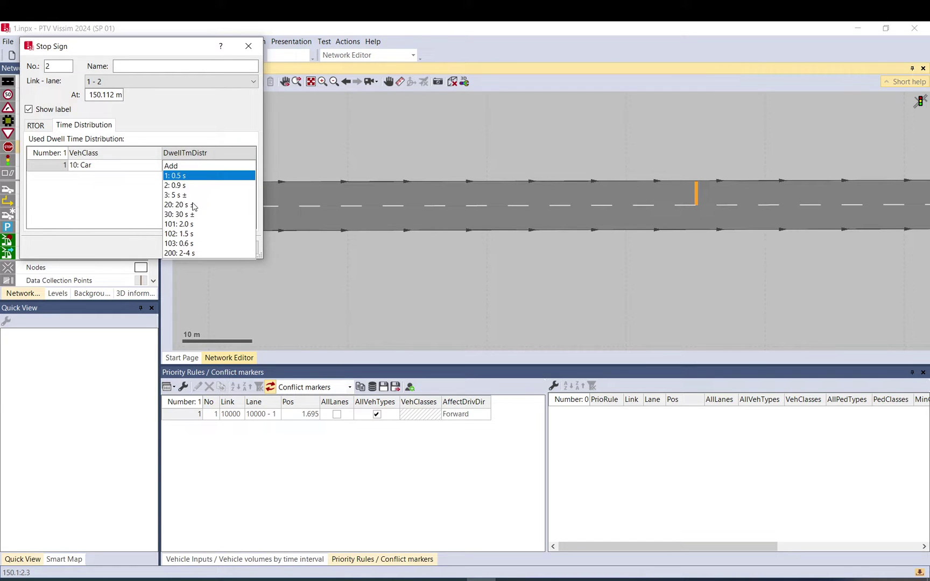
click(194, 205)
click(193, 247)
Move stop sign 2 onto lane 1-1 at 150.176 m
right_click(684, 177)
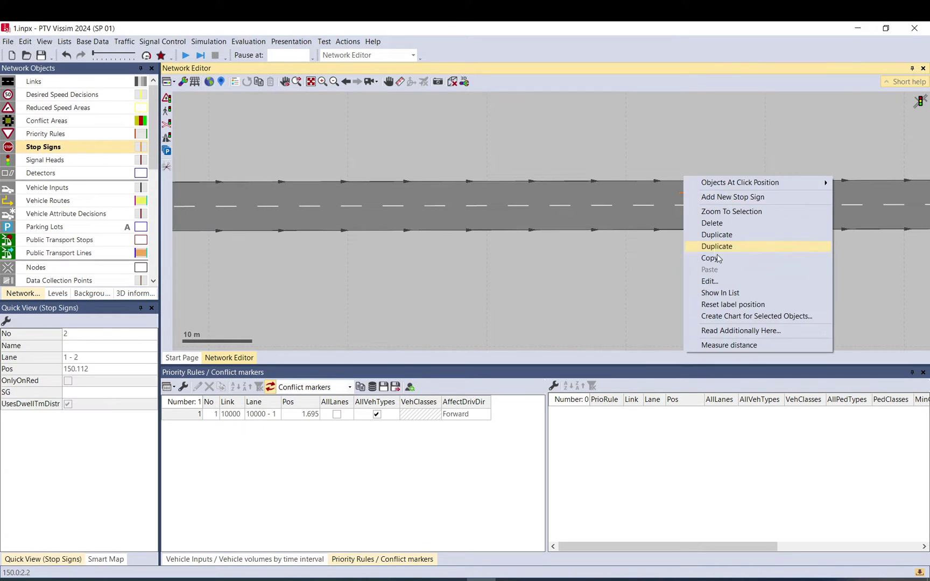
click(718, 259)
drag(700, 197, 700, 218)
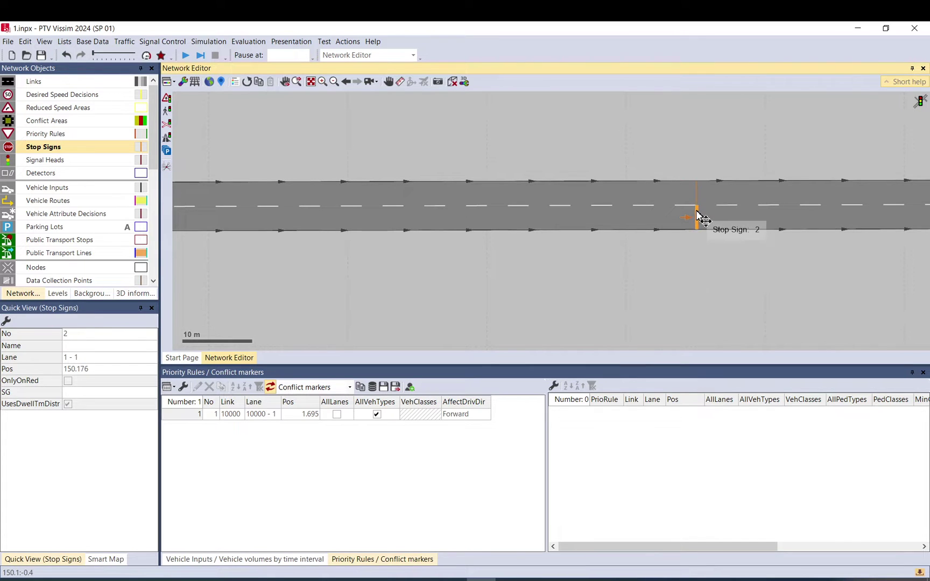
Save and rerun the simulation, zooming to watch traffic queue on both lanes of link 1
click(185, 56)
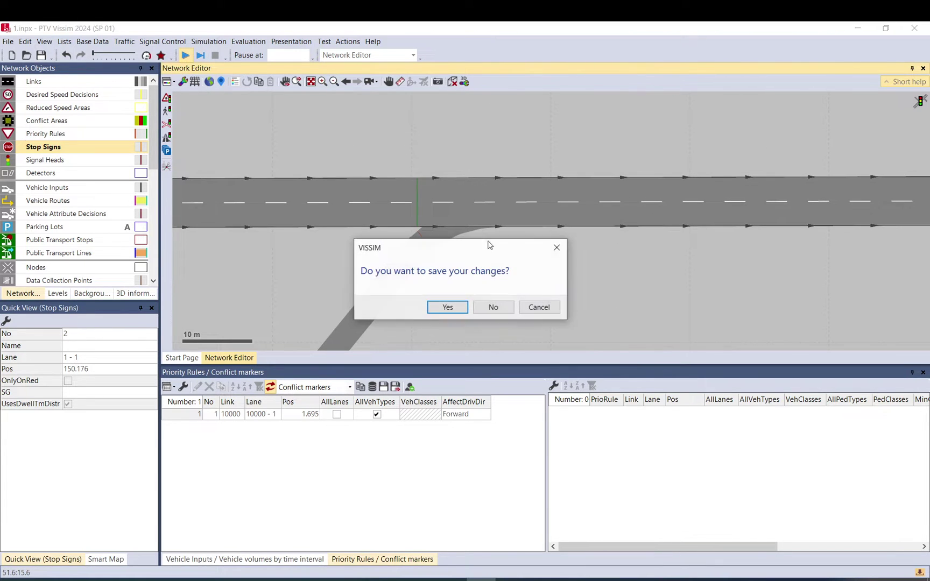
click(447, 307)
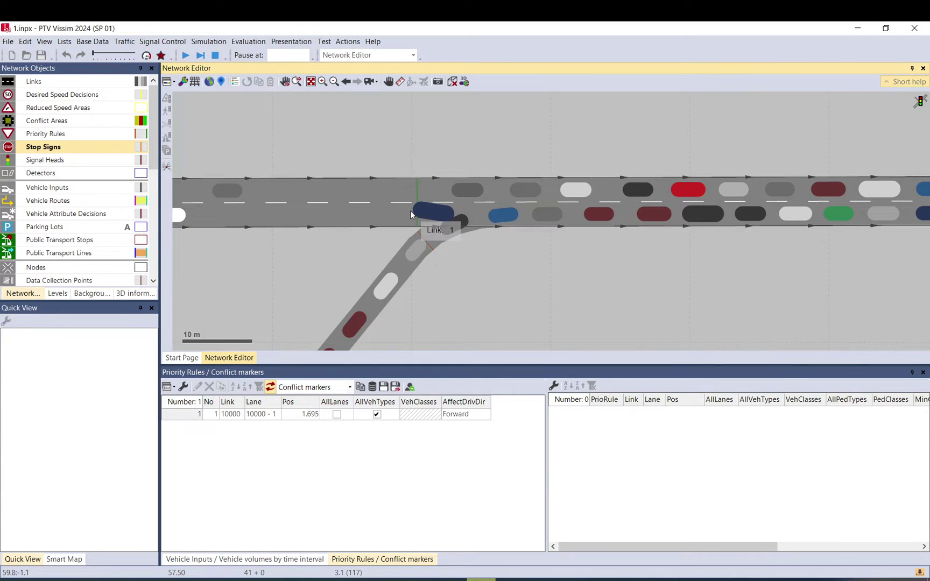
scroll(423, 211, up, 5)
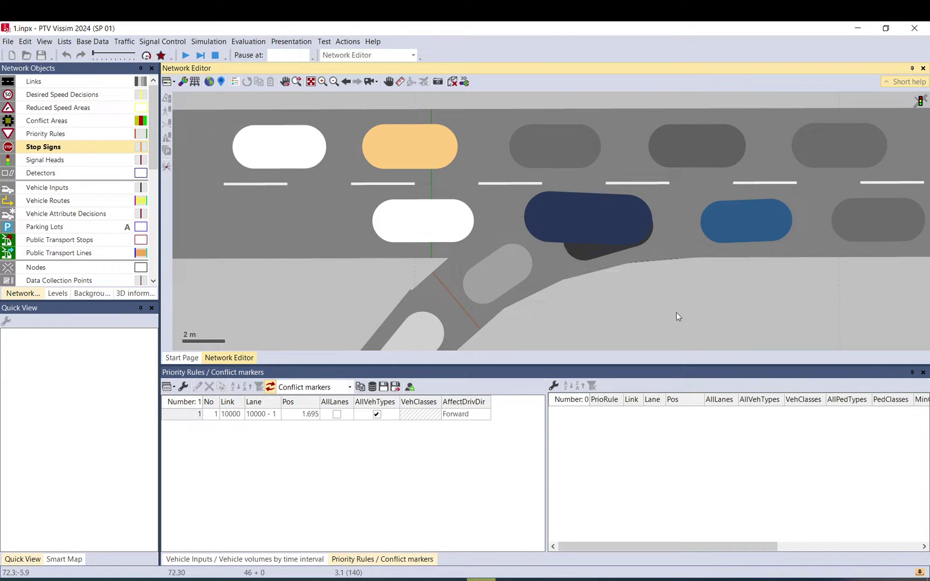
scroll(560, 282, down, 3)
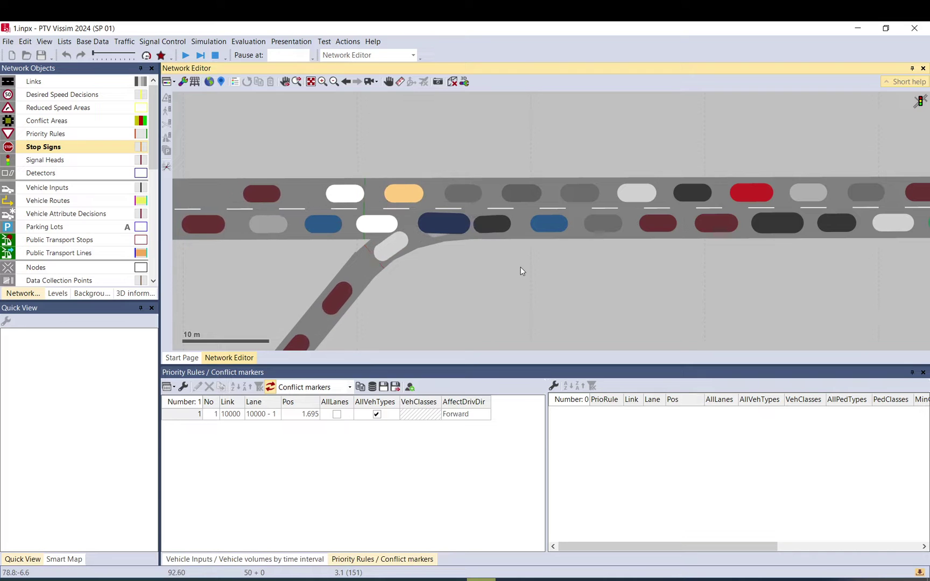
Stop the simulation and select priority rule 1 in Priority Rules mode
click(214, 56)
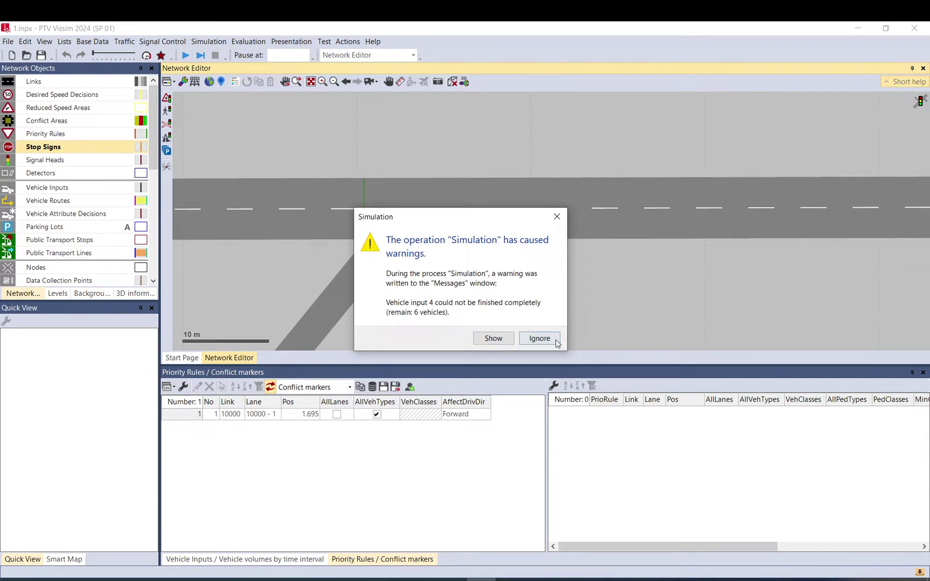
click(540, 339)
click(377, 261)
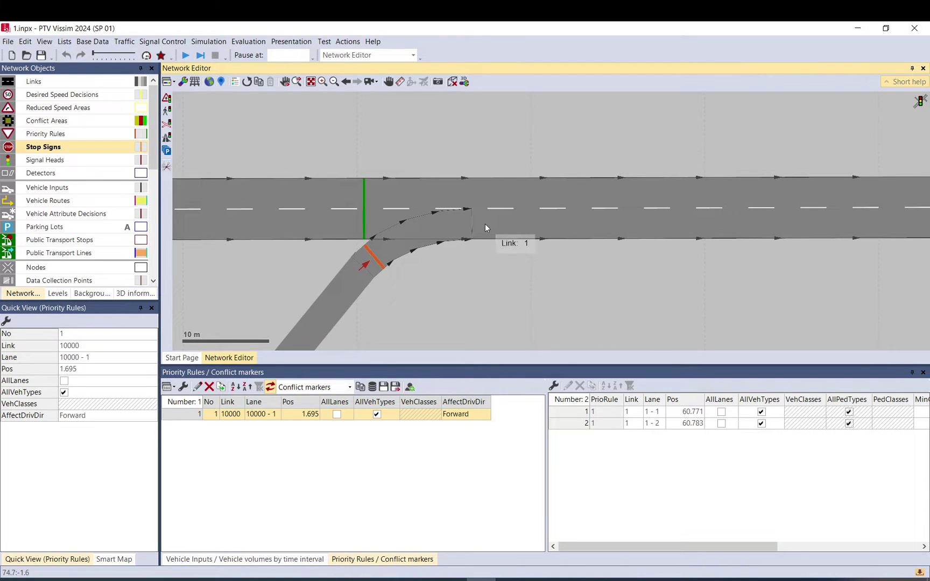
click(92, 134)
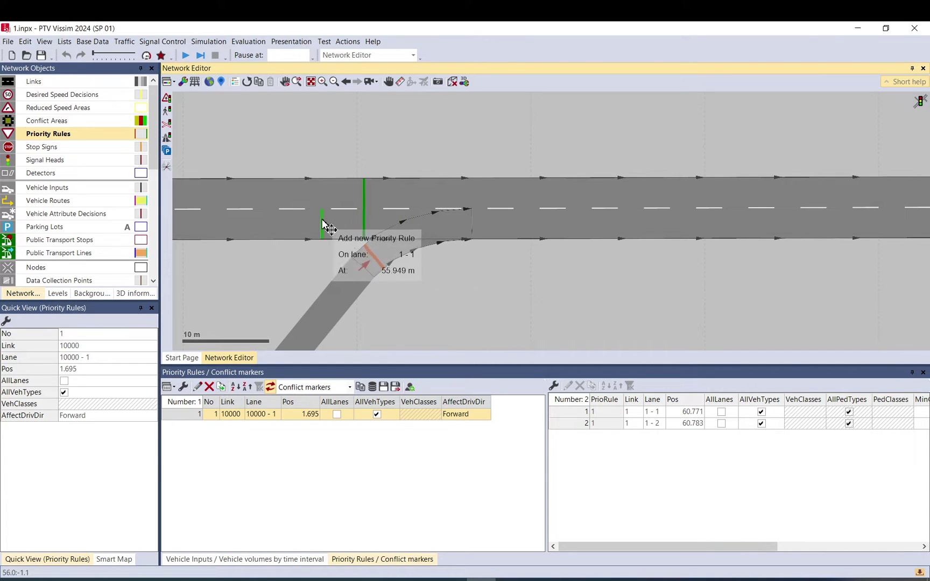
Add a lane 1-1 conflict marker at 72.999 m: 0 s gap, 10 m clearance, 14 km/h
click(472, 224)
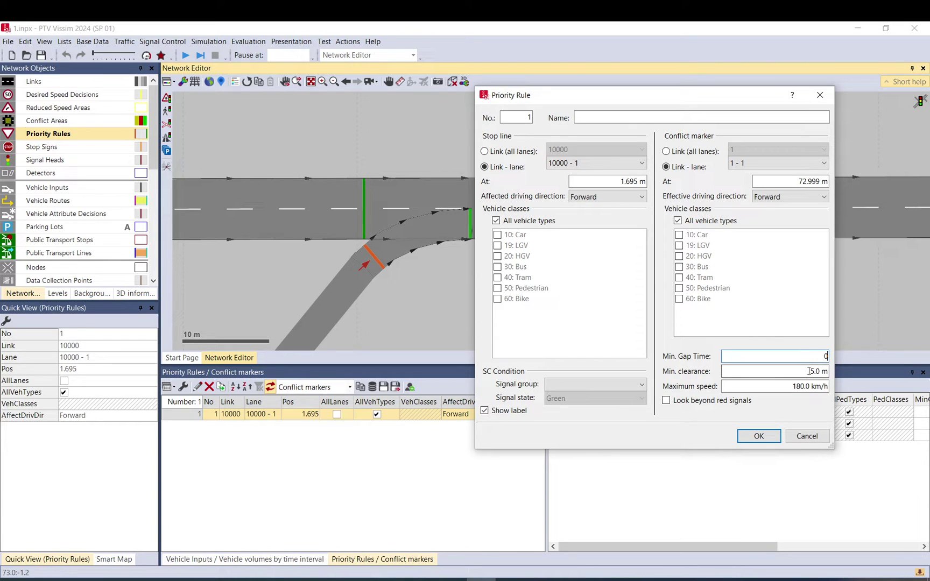
drag(810, 372, 828, 373)
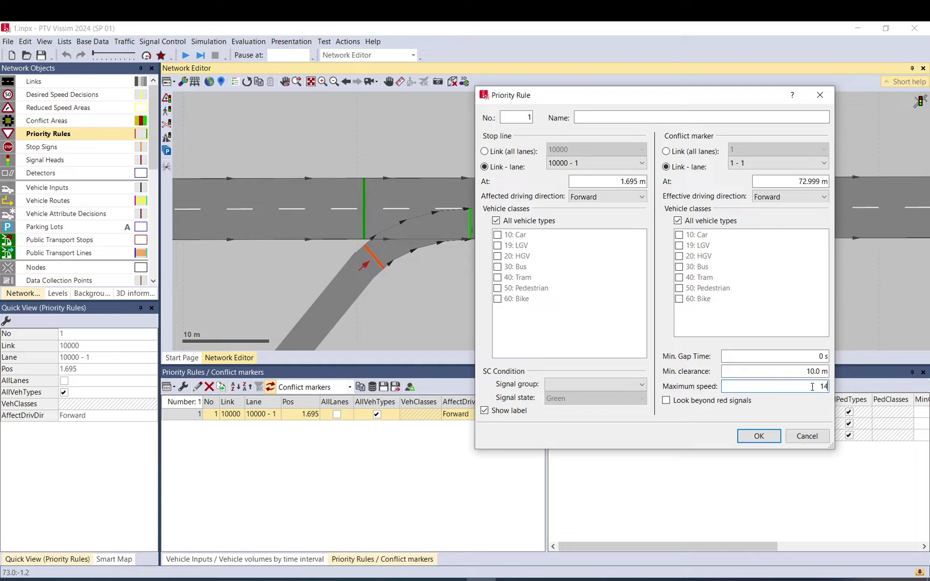
click(764, 440)
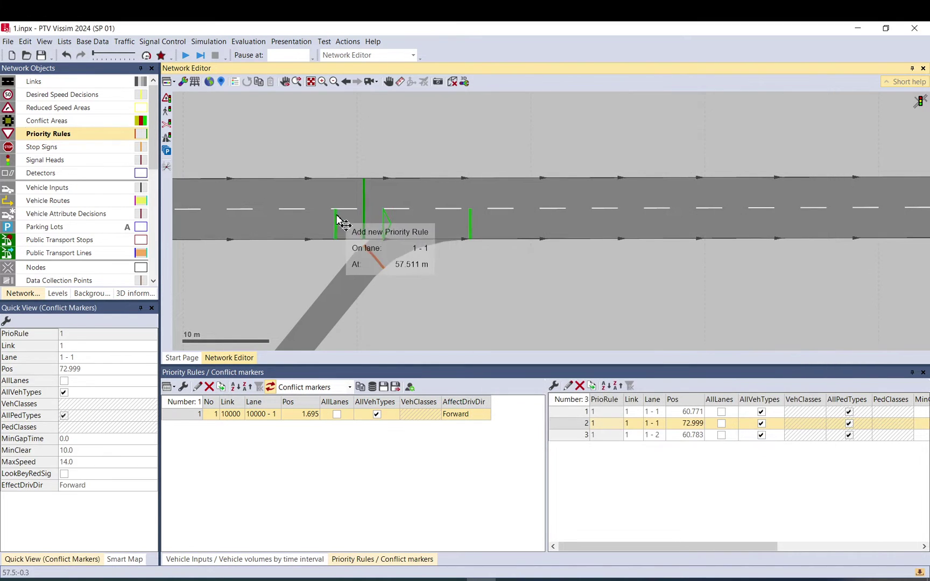
Delete the extra lane 1-1 conflict marker at 64.4 m
scroll(342, 223, up, 3)
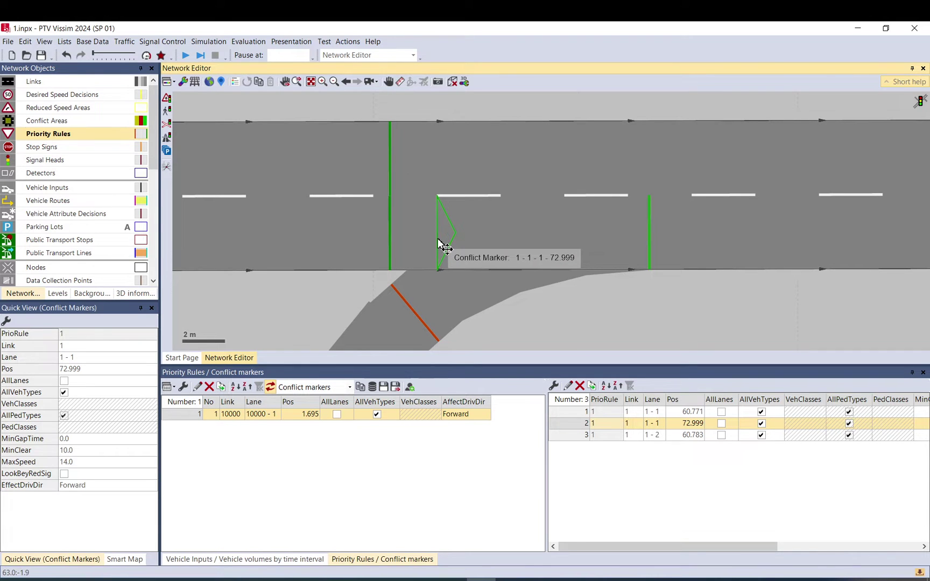
click(422, 311)
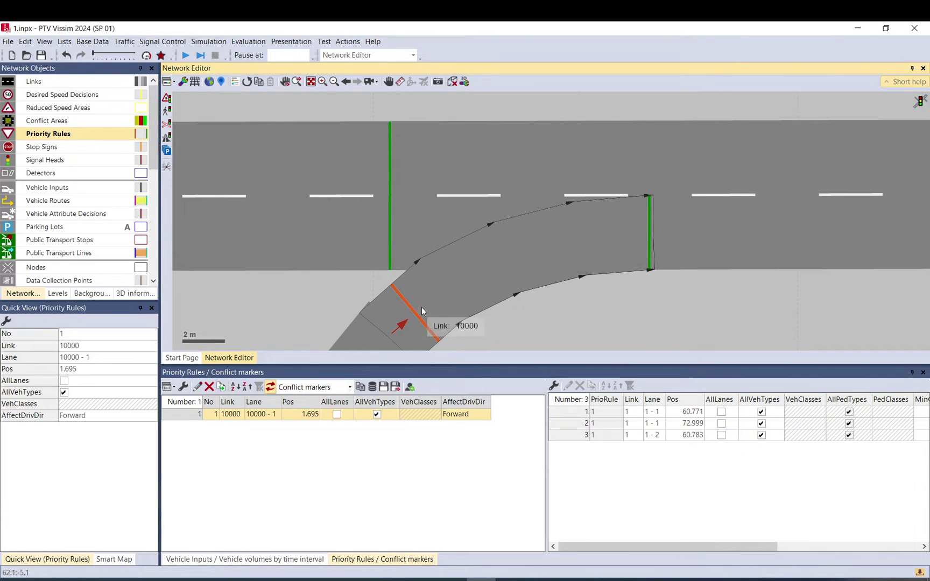
click(467, 222)
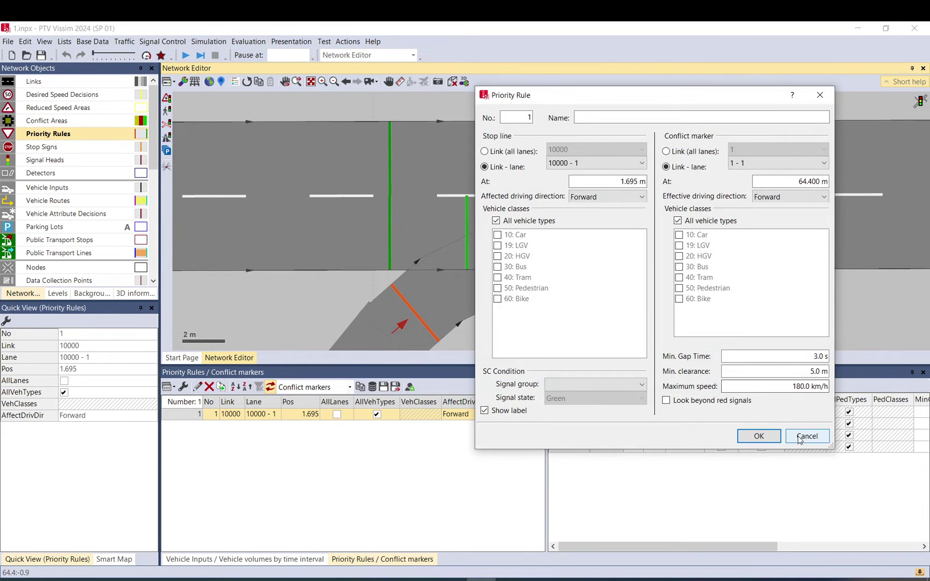
click(775, 436)
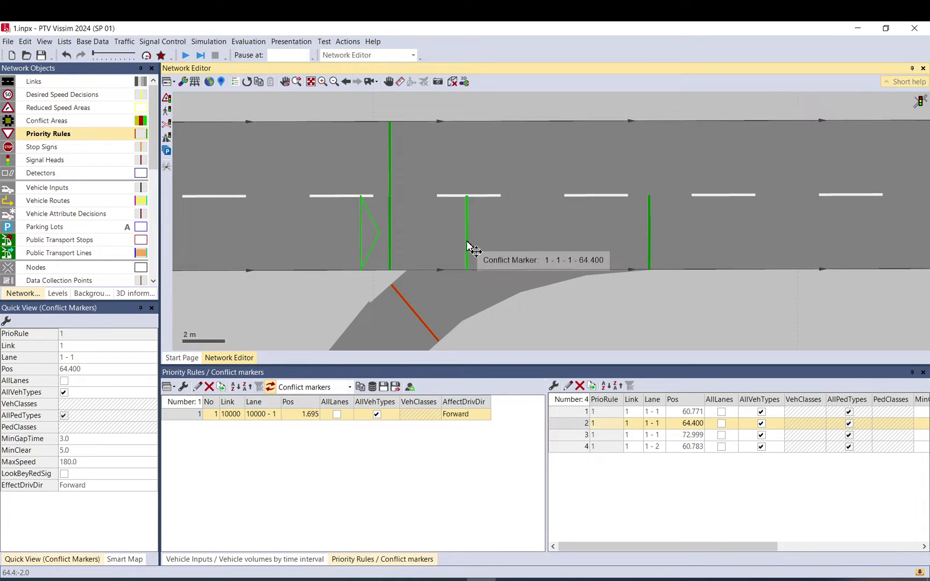
key(Delete)
Set the 72.999 m conflict marker's minimum clearance to 12 m in Quick View
click(647, 258)
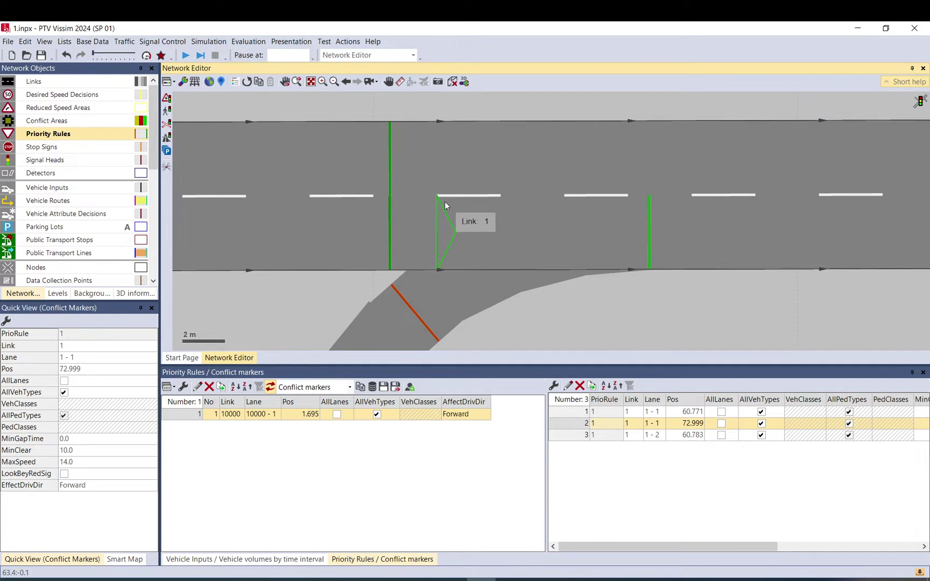
click(88, 455)
text(12)
click(466, 271)
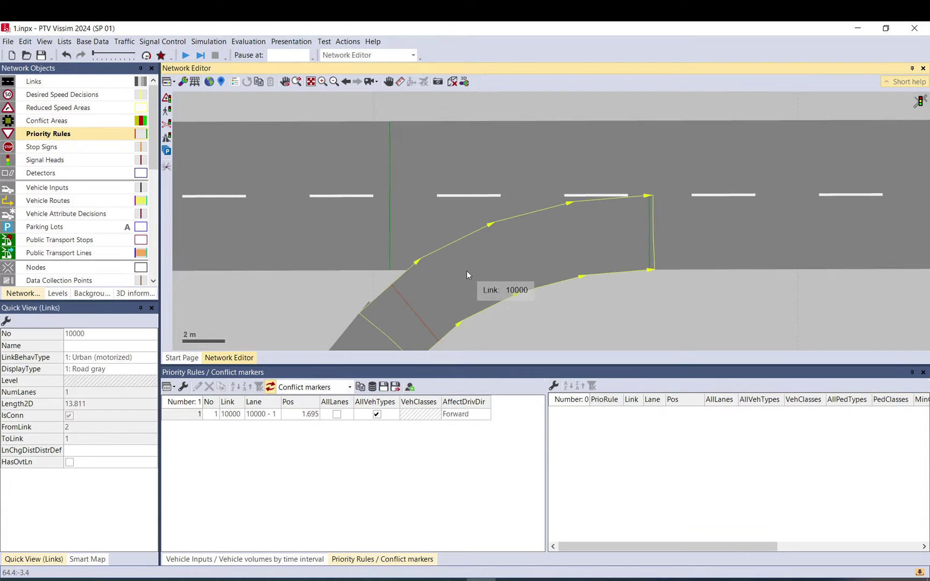
click(414, 312)
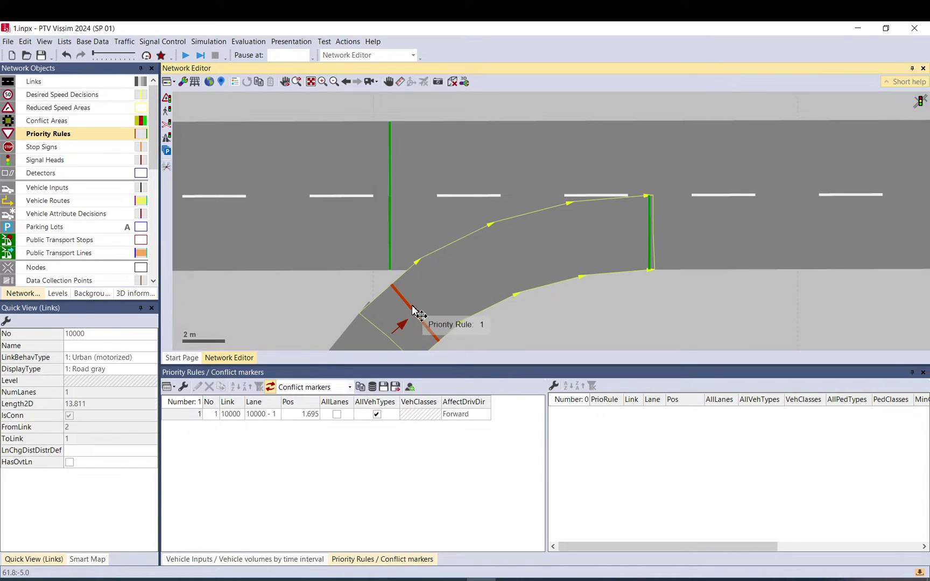
click(652, 240)
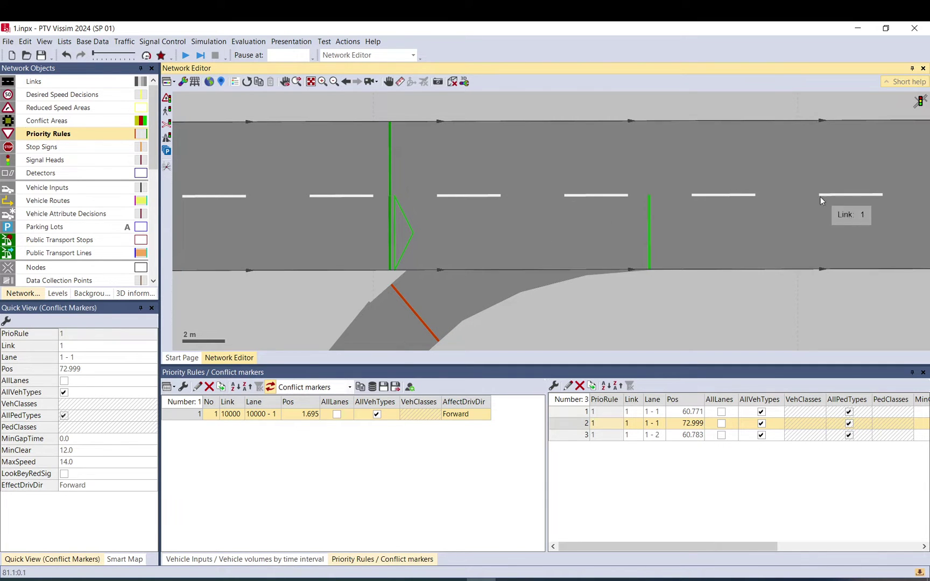
Save the network, run the merge simulation zoomed out, then stop it and ignore the warnings
click(640, 325)
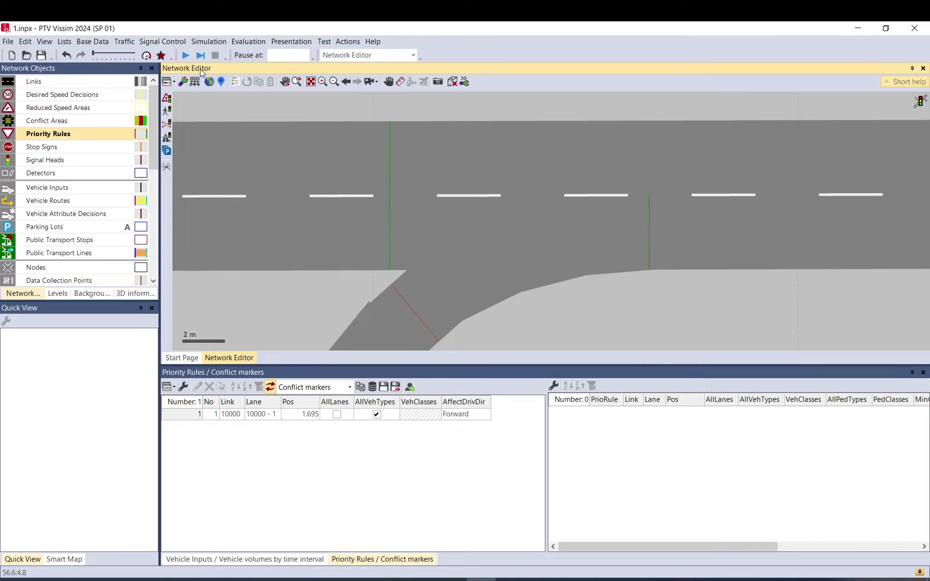
click(185, 54)
click(445, 307)
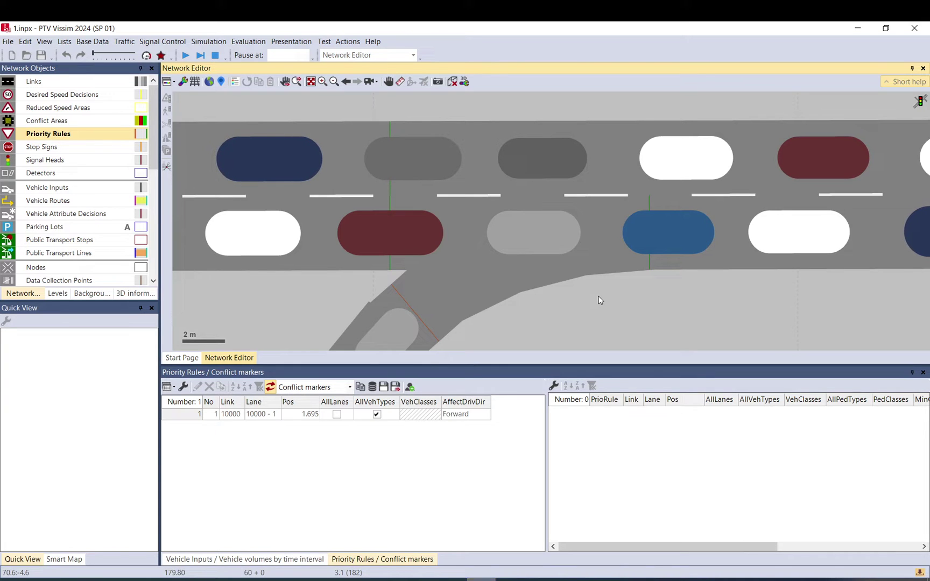
scroll(599, 295, down, 2)
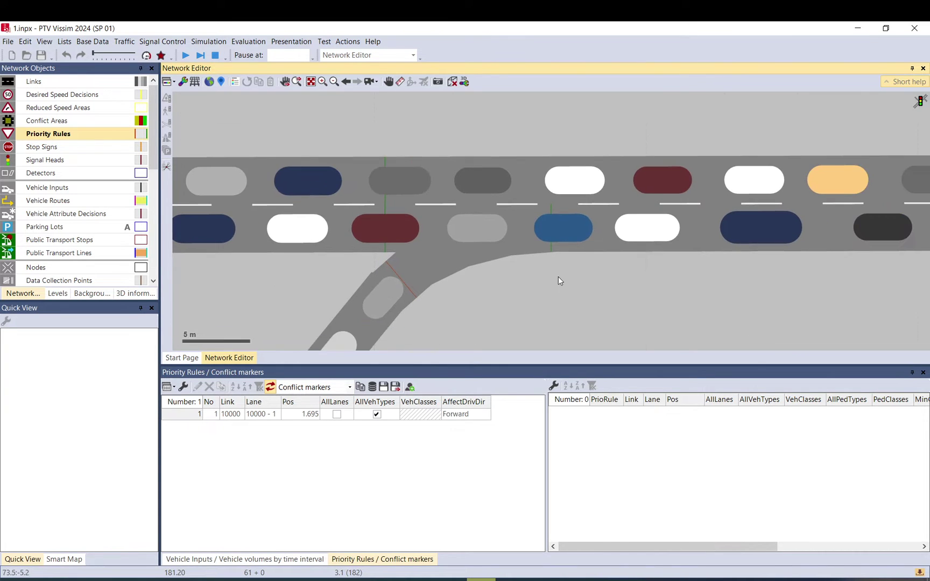
click(214, 55)
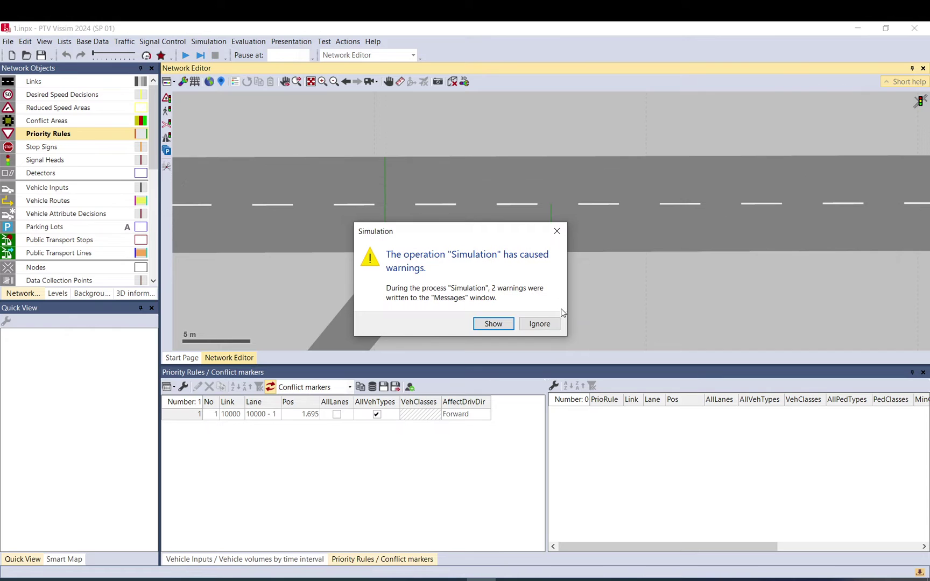
click(549, 324)
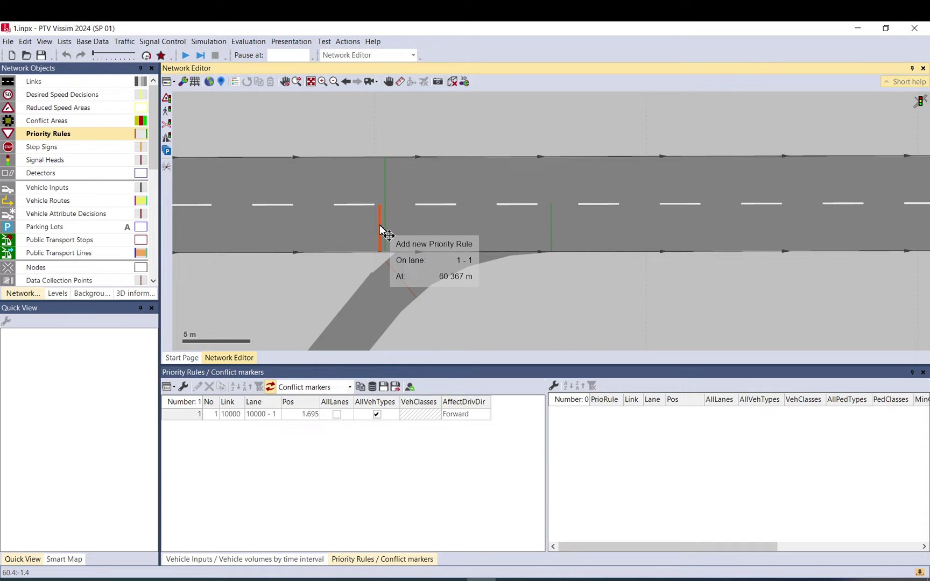
Add rule 2 on lane 1-1: stop line near 60.5 m, marker near 72.6 m, 10 m clearance, 14 km/h
click(381, 231)
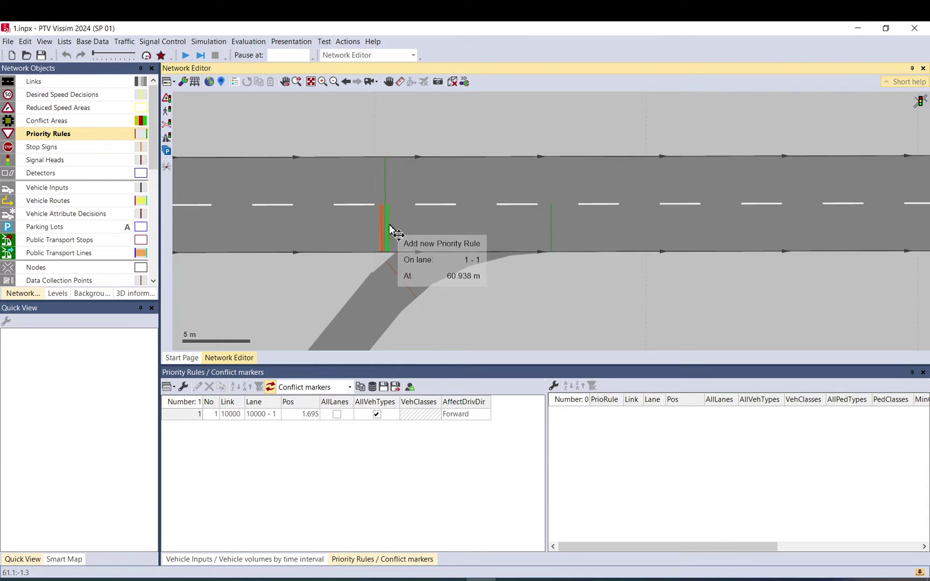
click(546, 237)
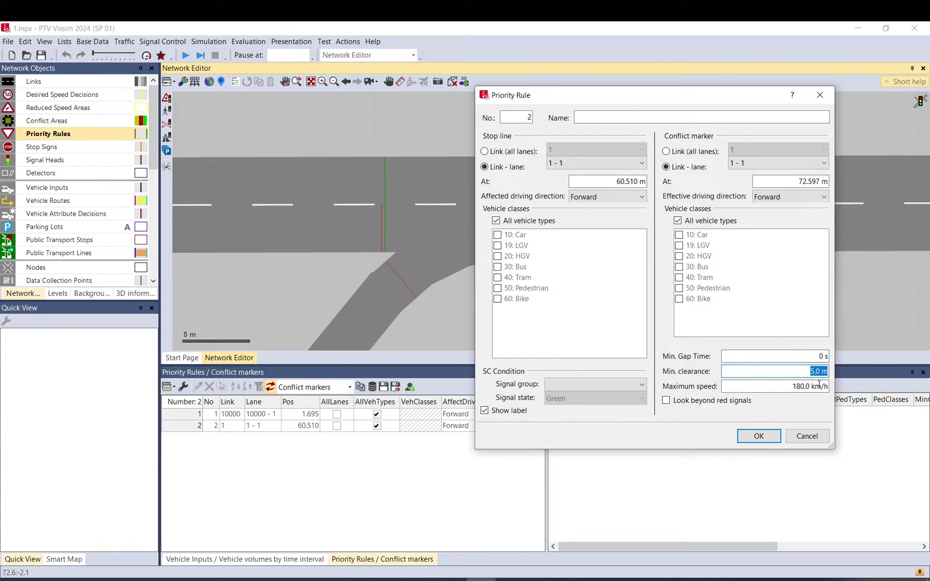
text(10)
key(Tab)
text(1)
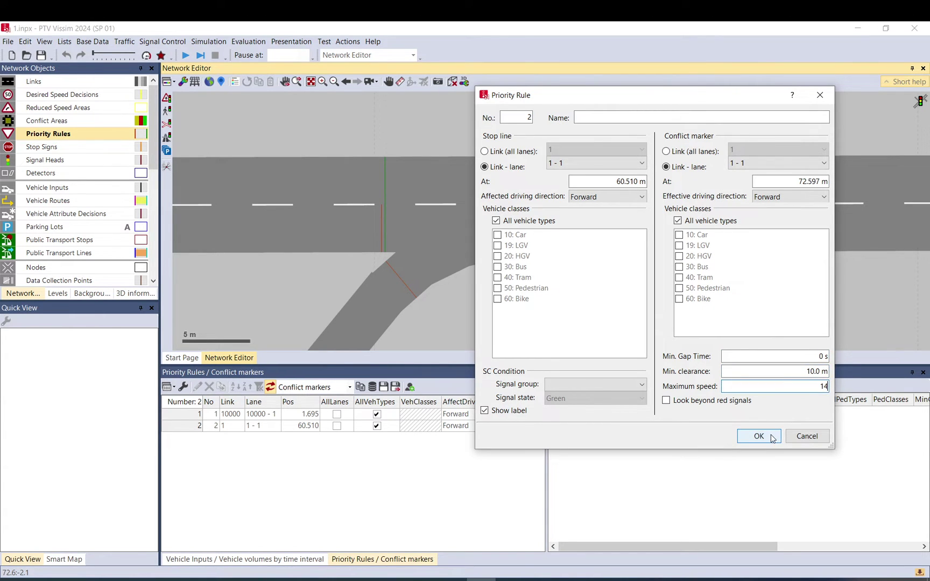
text(4)
click(770, 438)
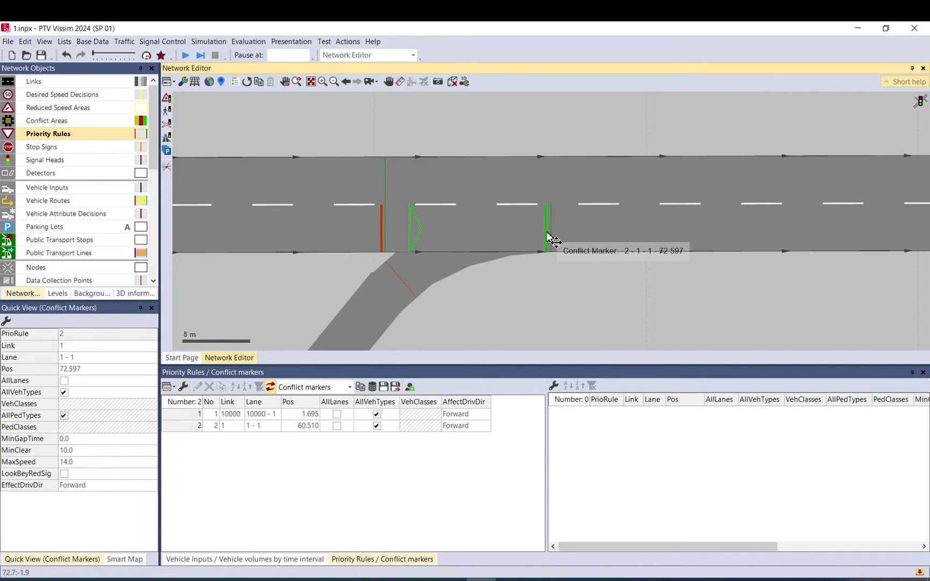
mouse_move(549, 240)
mouse_down()
mouse_move(540, 243)
mouse_move(555, 244)
mouse_up()
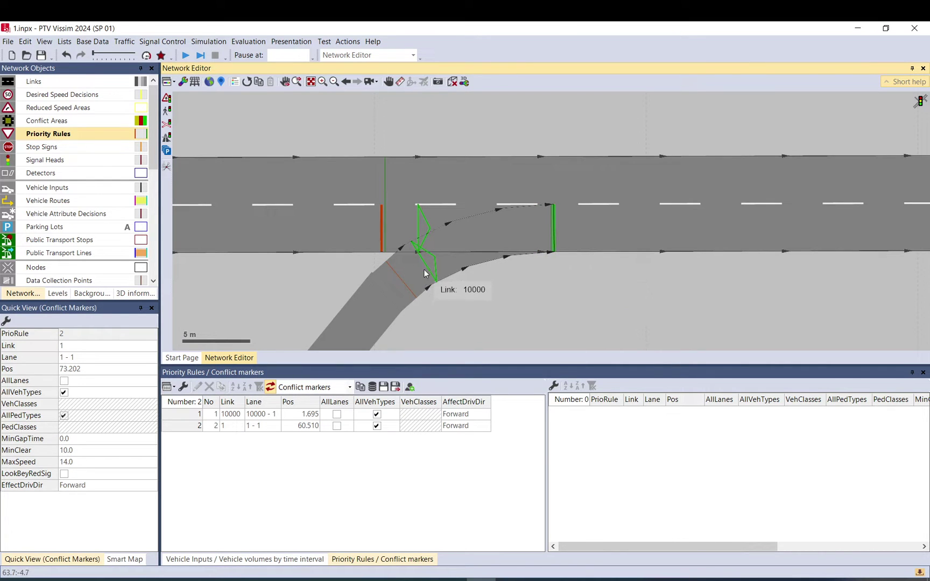
Set rule 2's conflict marker clearance to 8 m and drag it to 73.321 m
click(78, 452)
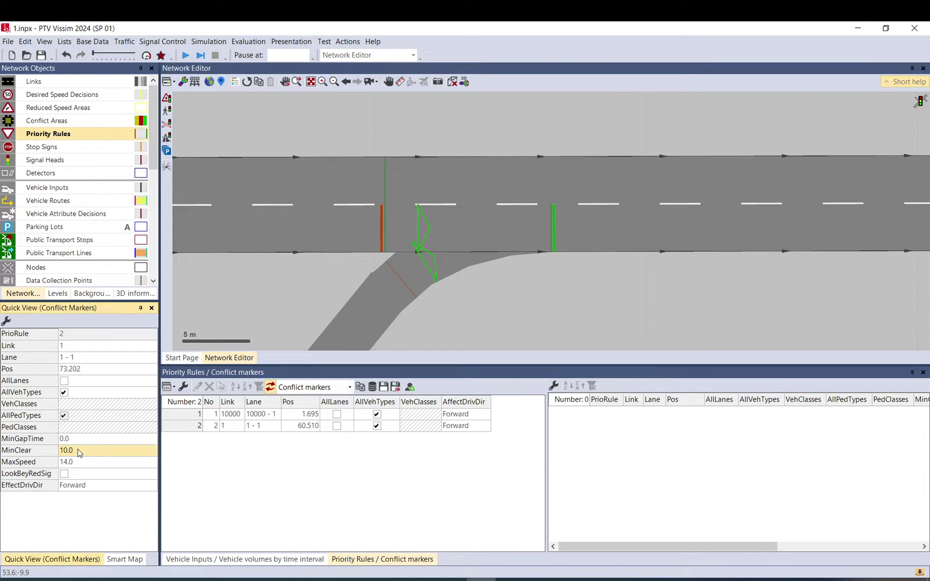
click(463, 312)
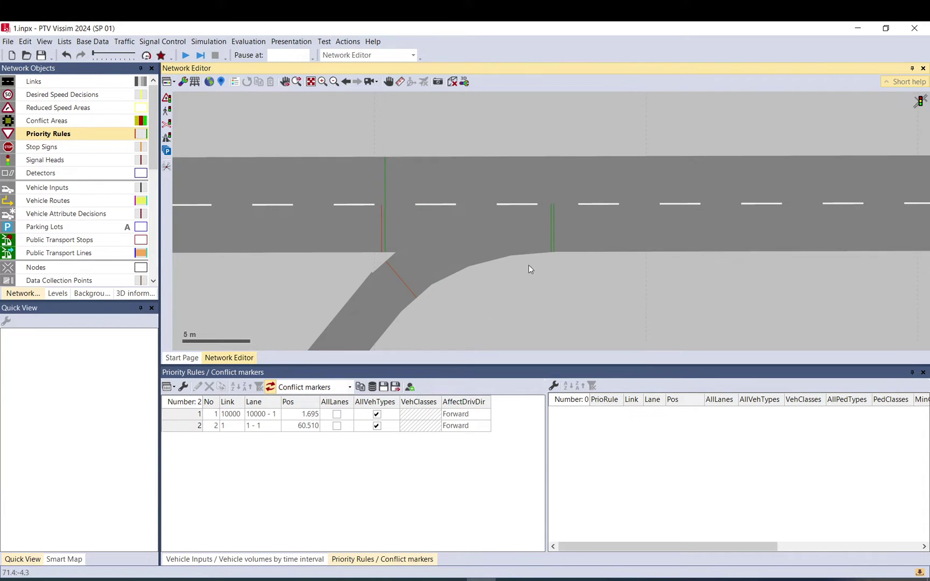
click(559, 245)
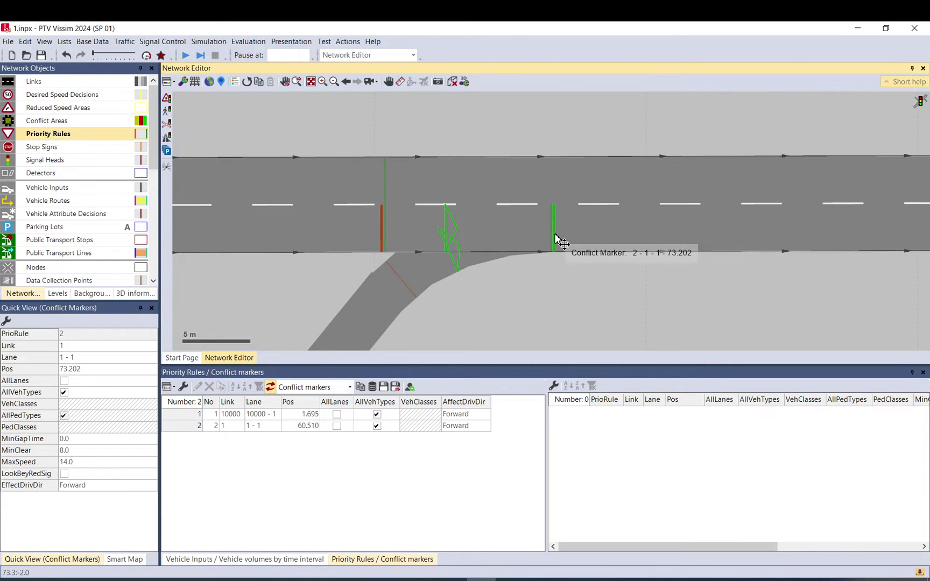
scroll(558, 238, up, 3)
mouse_move(557, 238)
mouse_down()
mouse_move(590, 240)
mouse_move(559, 242)
mouse_up()
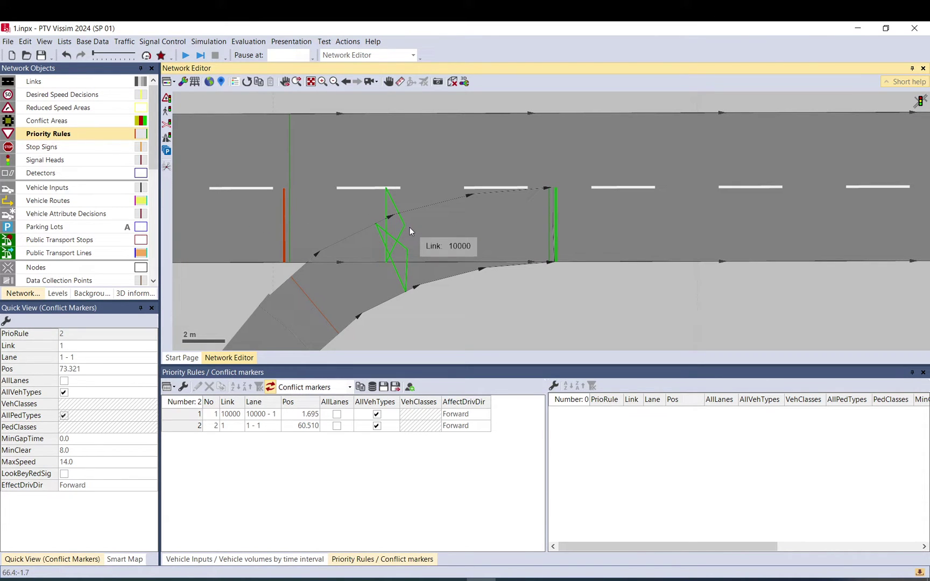
click(524, 284)
Save and rerun the simulation to check the merge with both rules, then stop and ignore warnings
click(185, 55)
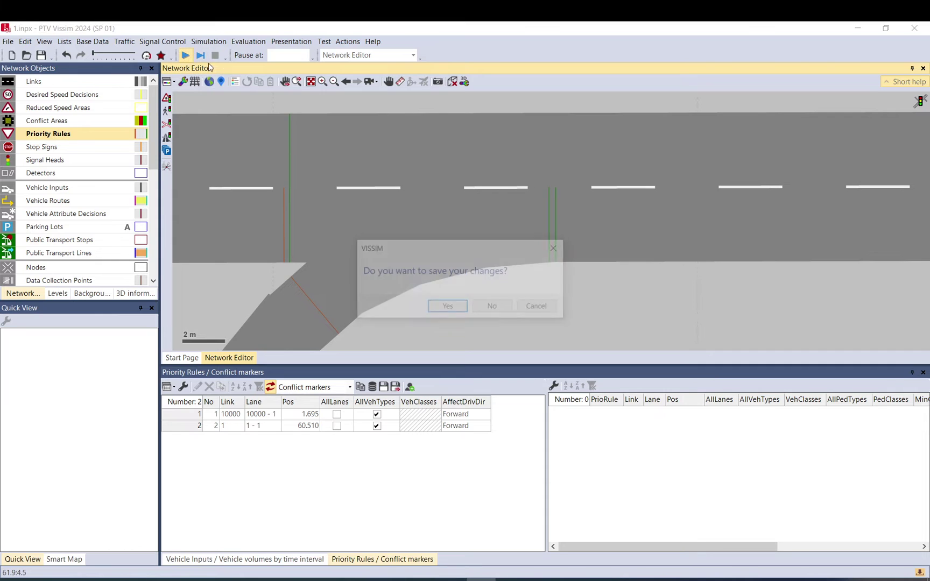
click(451, 305)
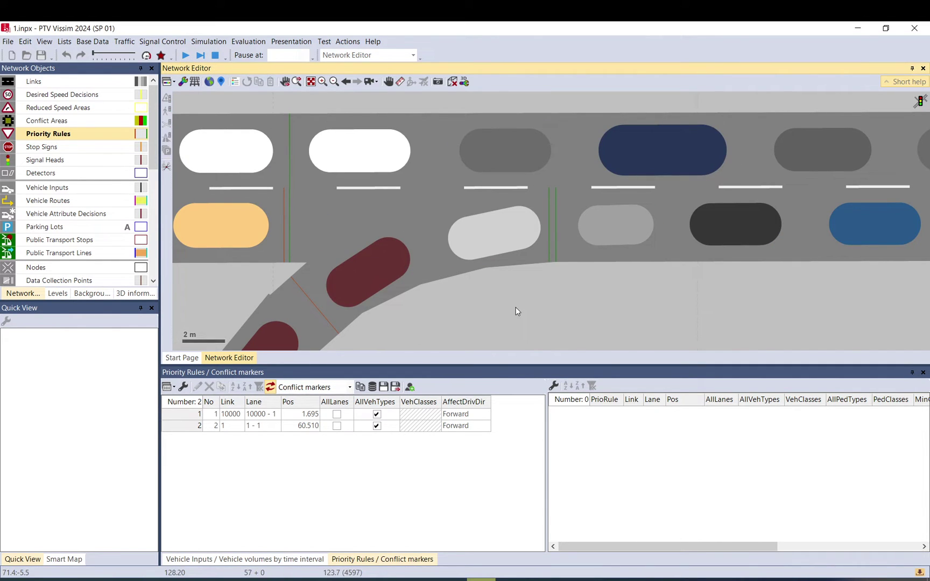
scroll(499, 299, down, 2)
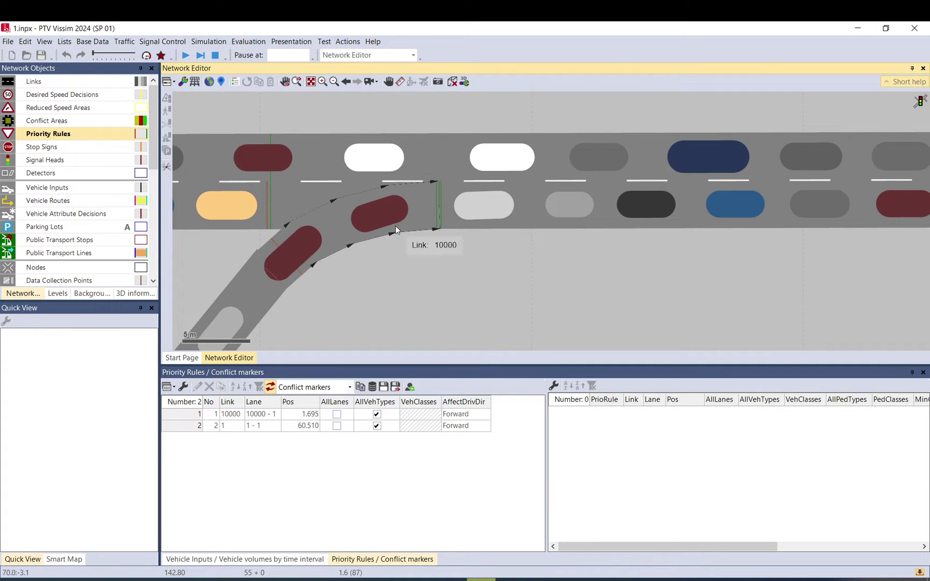
click(215, 55)
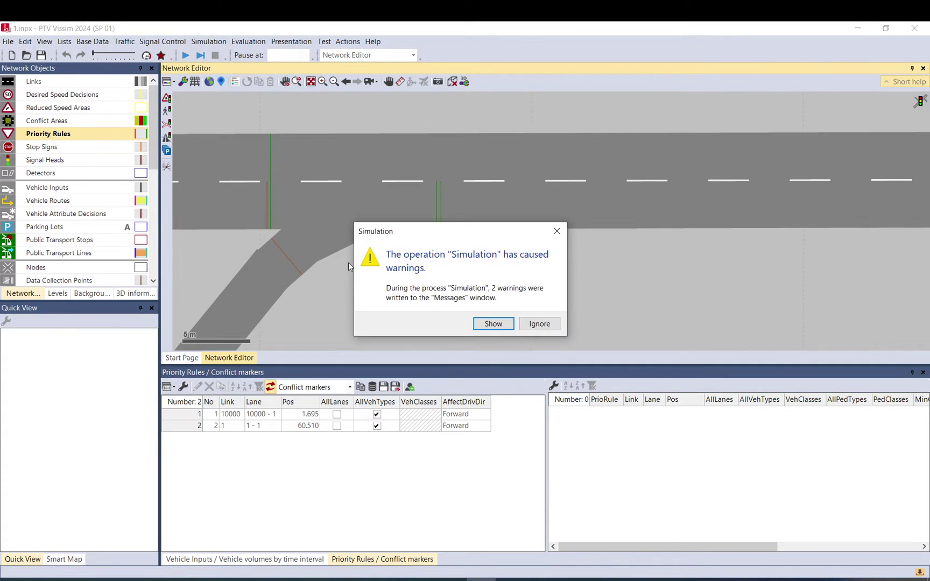
click(539, 327)
Set the first rule's conflict marker at 72.999 m to a 14 m minimum clearance
click(437, 204)
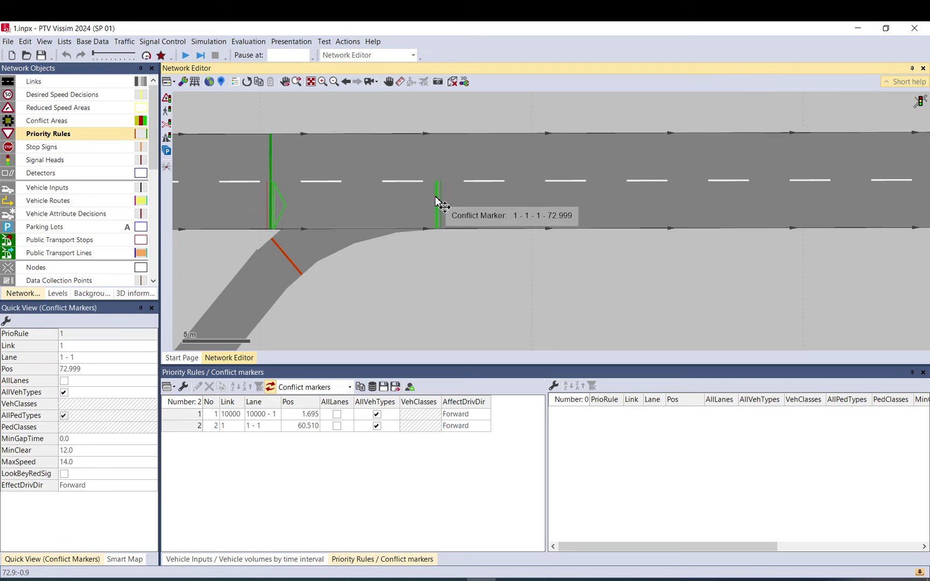
click(92, 452)
text(1)
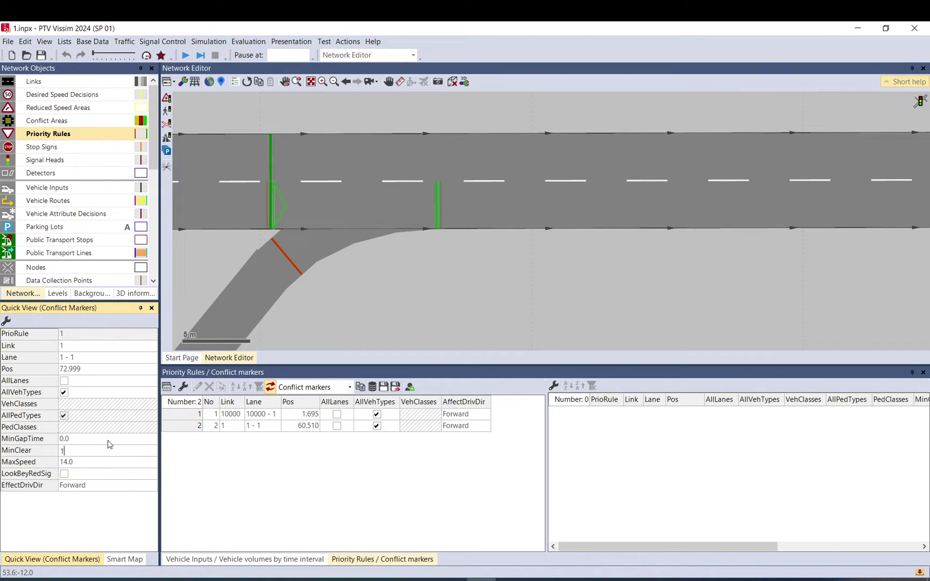
text(4)
click(399, 324)
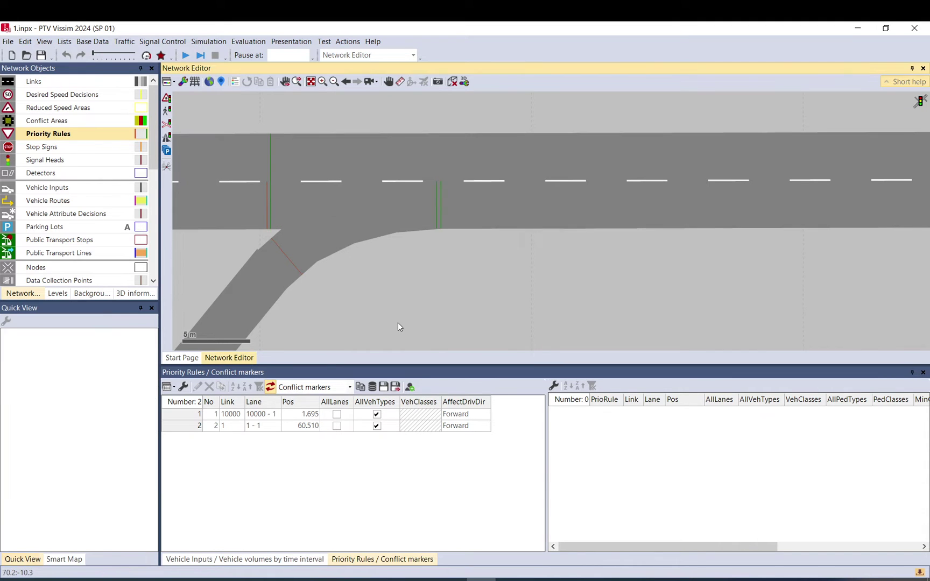
click(436, 203)
Save and run the simulation, pause to view the merge, then stop it and ignore the vehicle-input warning
key(F5)
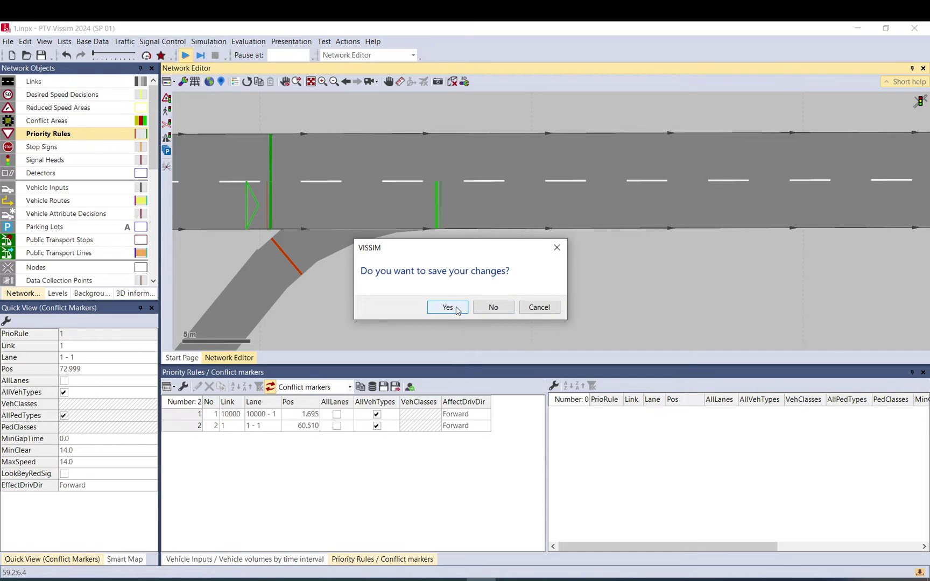
click(455, 307)
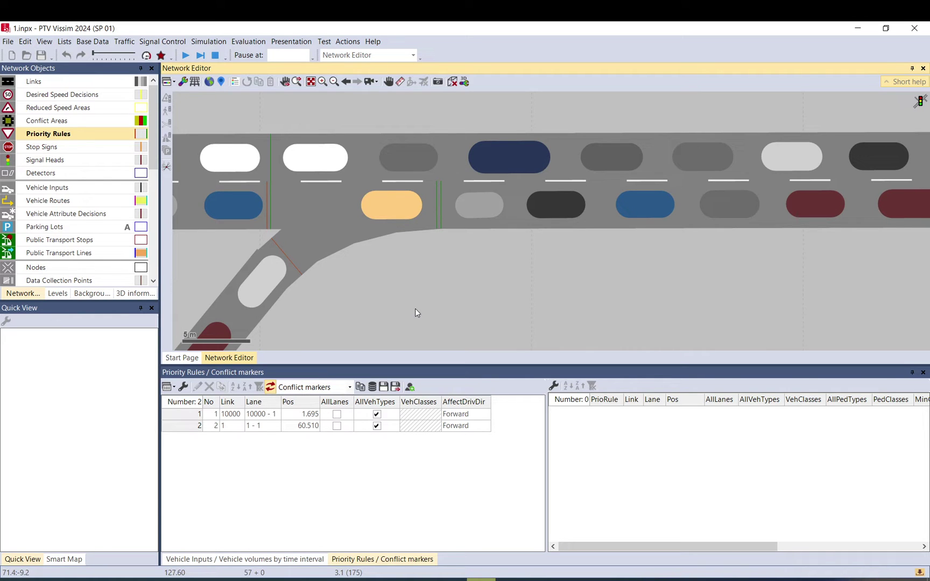
key(Escape)
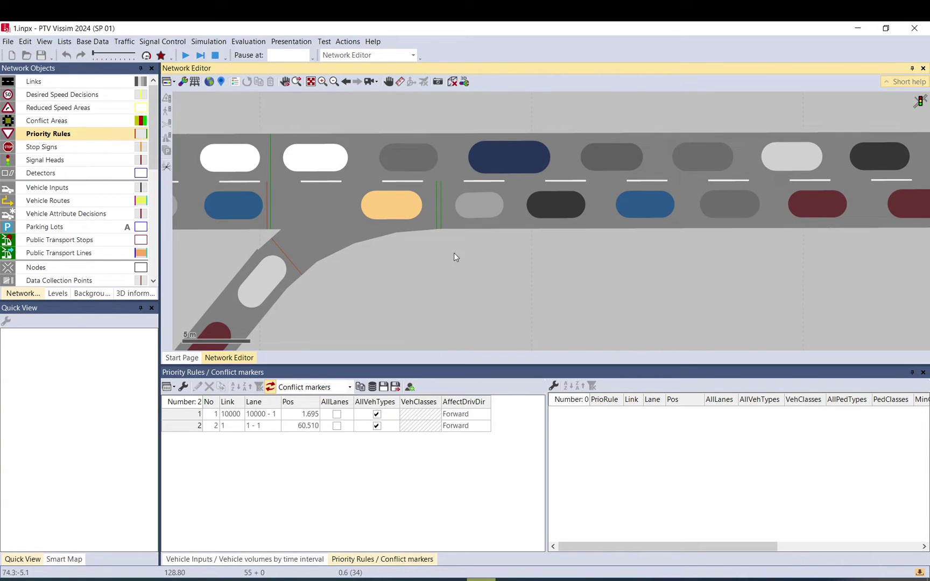
scroll(411, 267, down, 2)
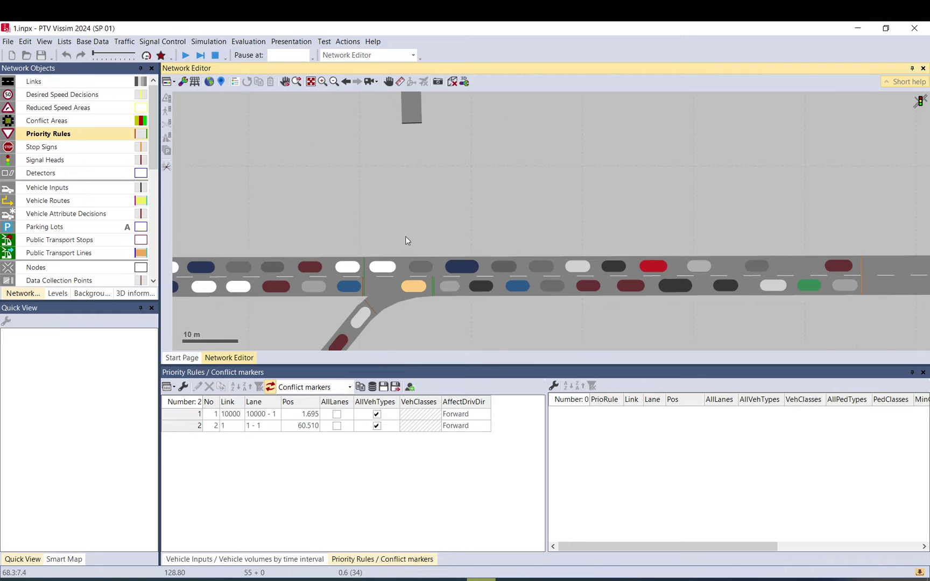
scroll(408, 174, down, 2)
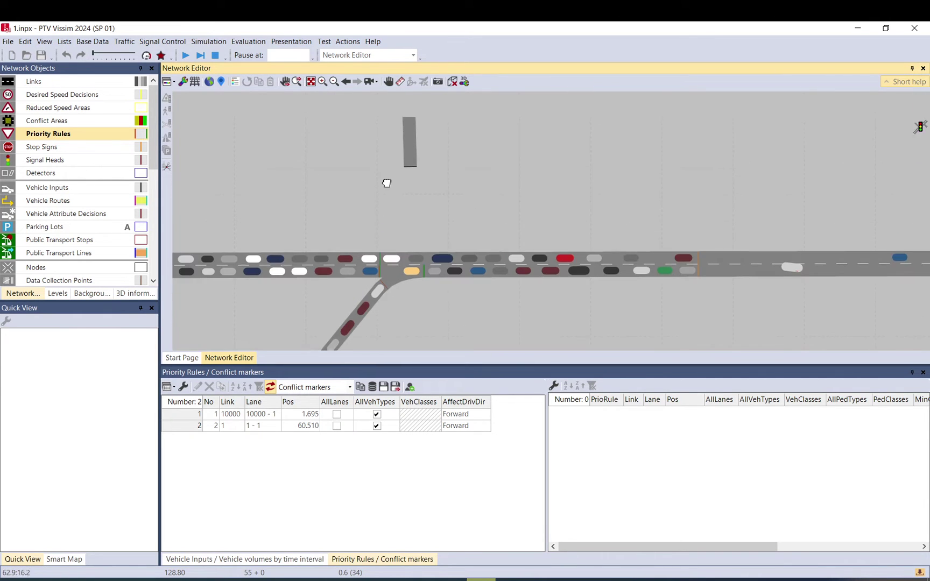
drag(405, 261, 397, 187)
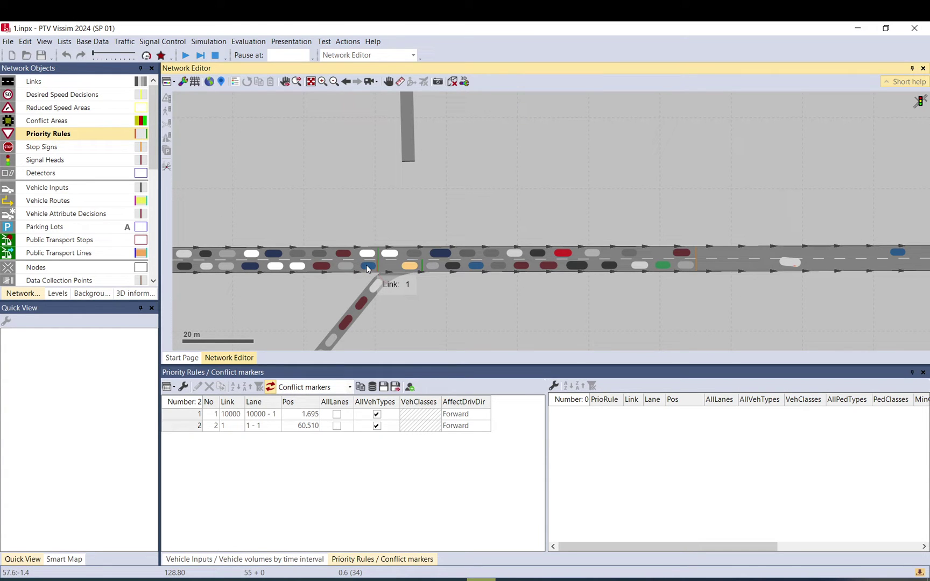
click(215, 56)
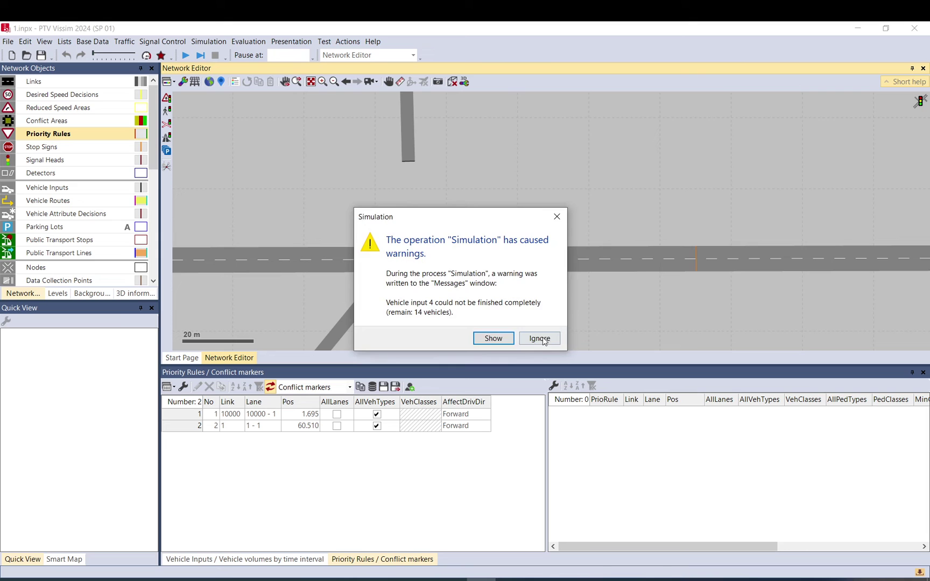
click(540, 339)
scroll(368, 277, up, 2)
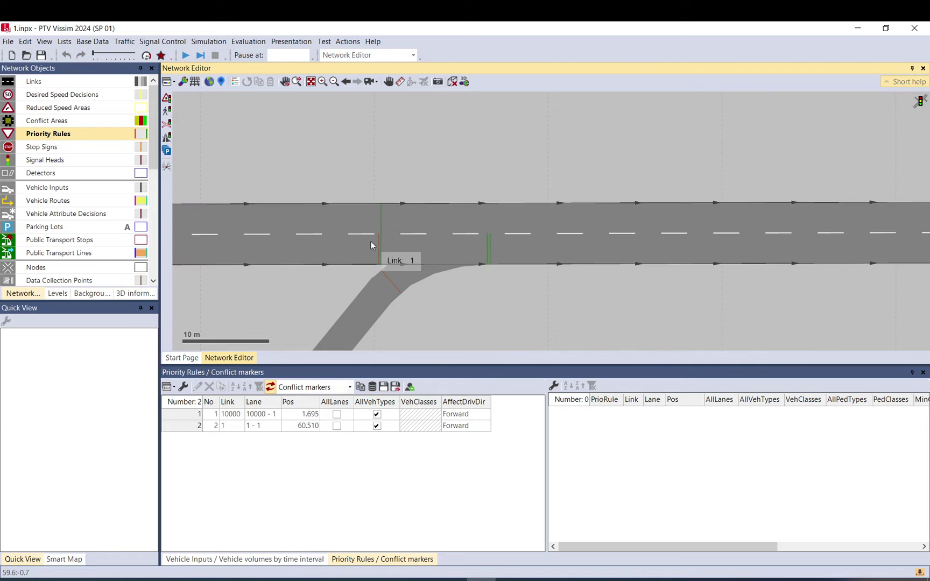
scroll(466, 317, down, 3)
Select main-road link 3 with the Priority Rules object type active
scroll(463, 253, down, 4)
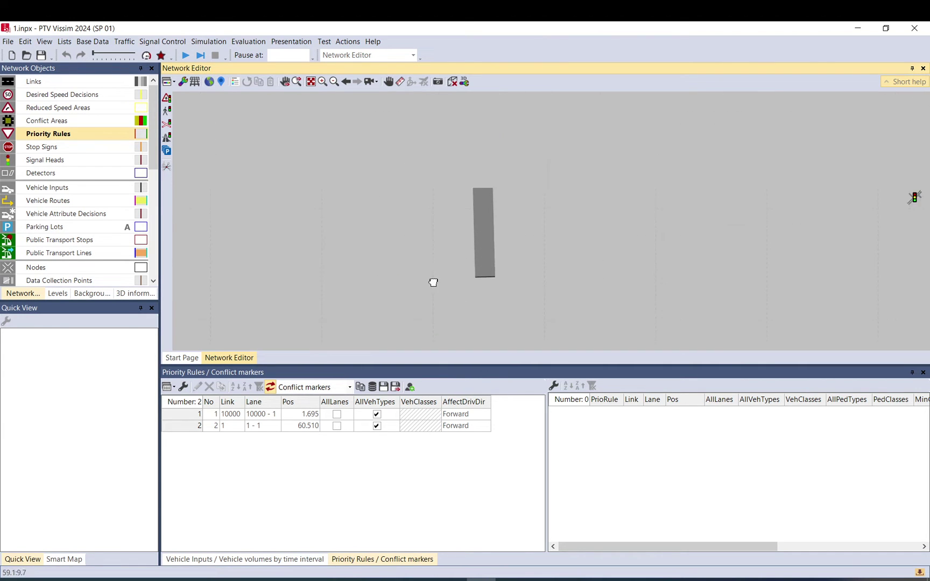
scroll(471, 163, up, 4)
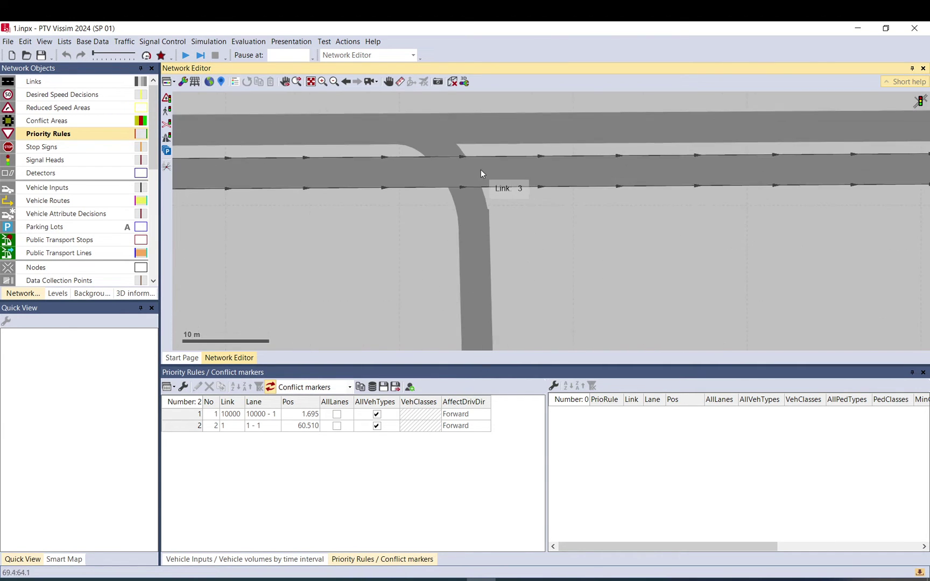
click(484, 170)
click(124, 133)
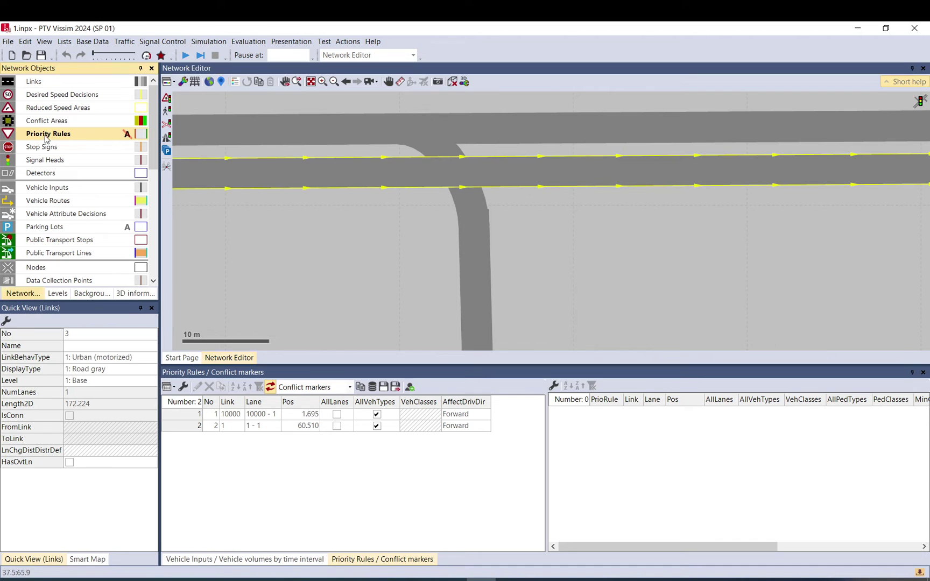
right_click(407, 170)
key(Escape)
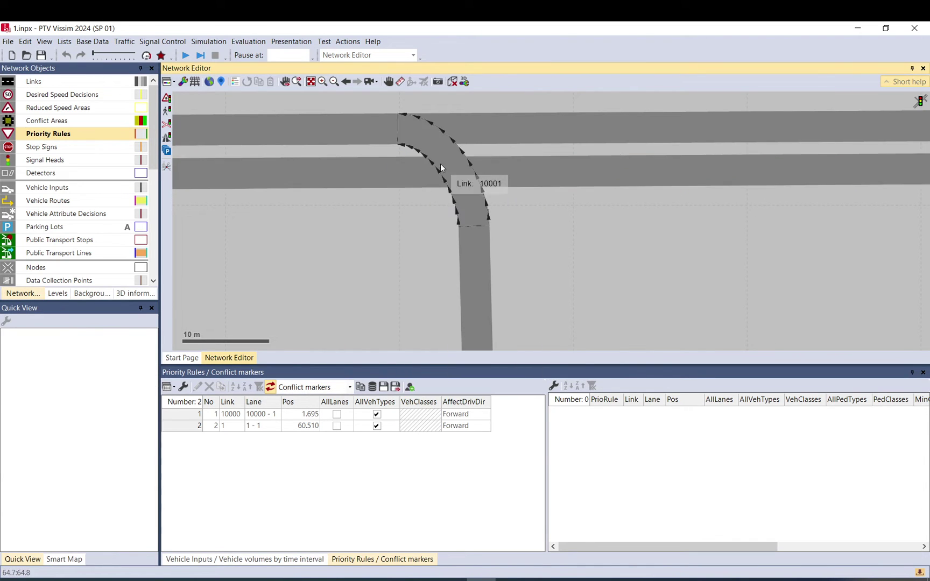
click(410, 167)
right_click(390, 155)
Place rule 3 on lane 3-1 with 14 km/h maximum speed, 7.0 m clearance and 0 s gap
click(124, 133)
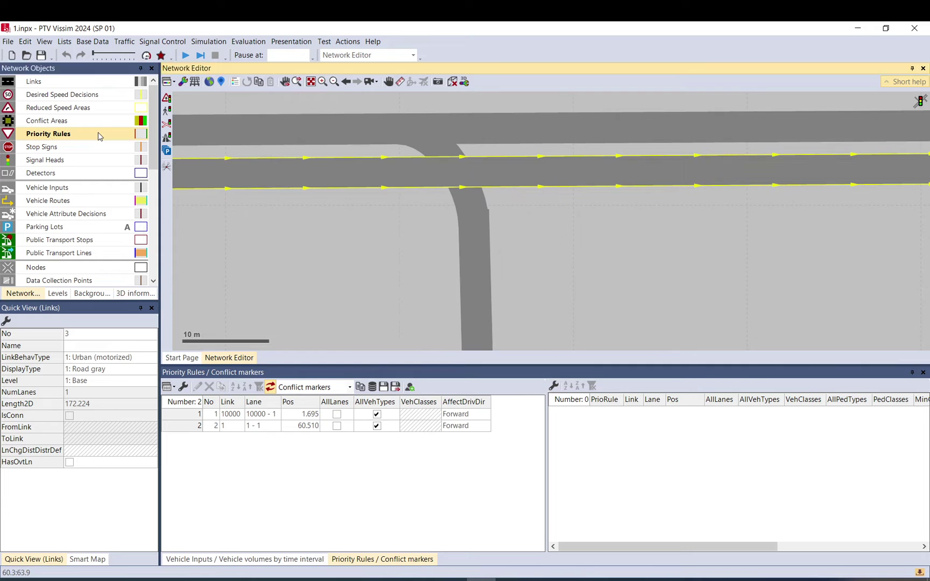
ctrl+right_click(414, 168)
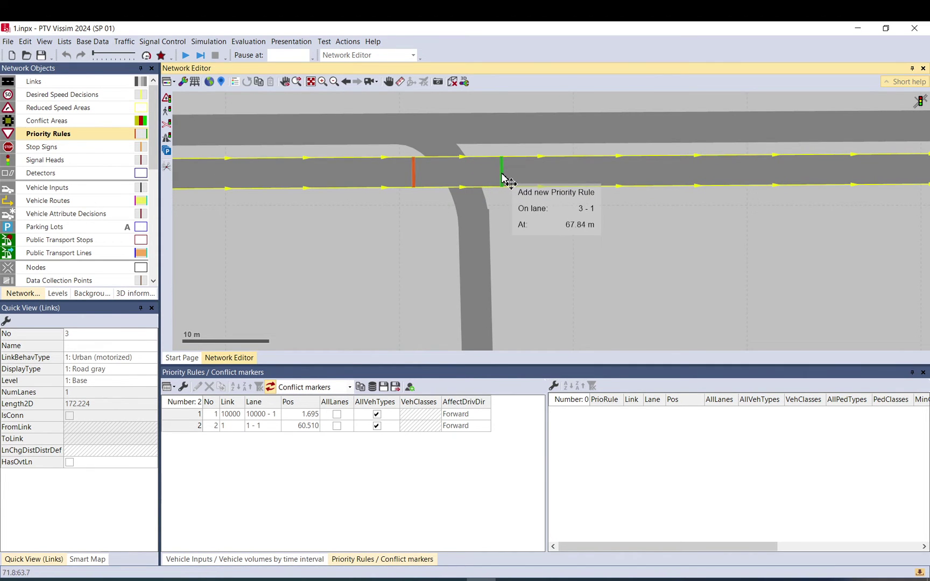
click(501, 181)
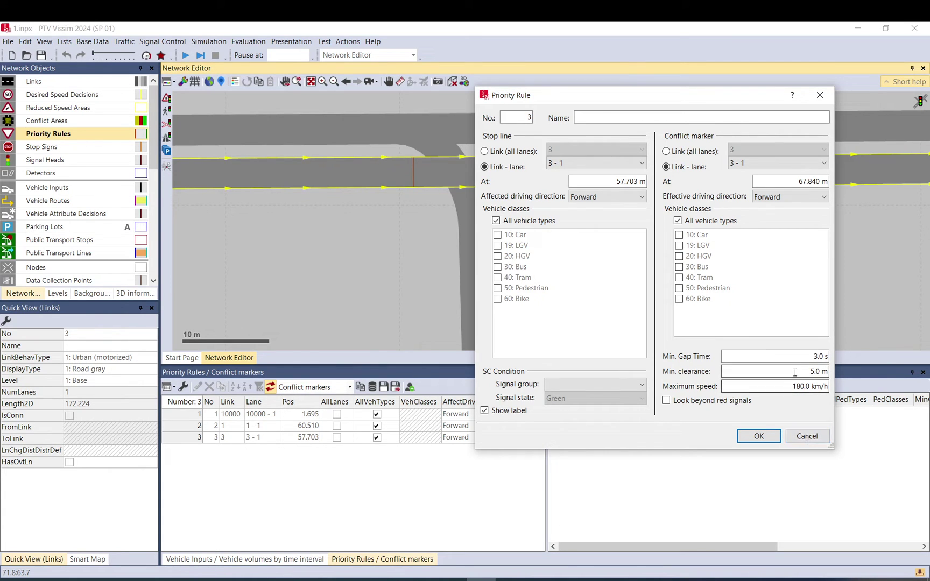
click(808, 387)
text(14)
click(810, 372)
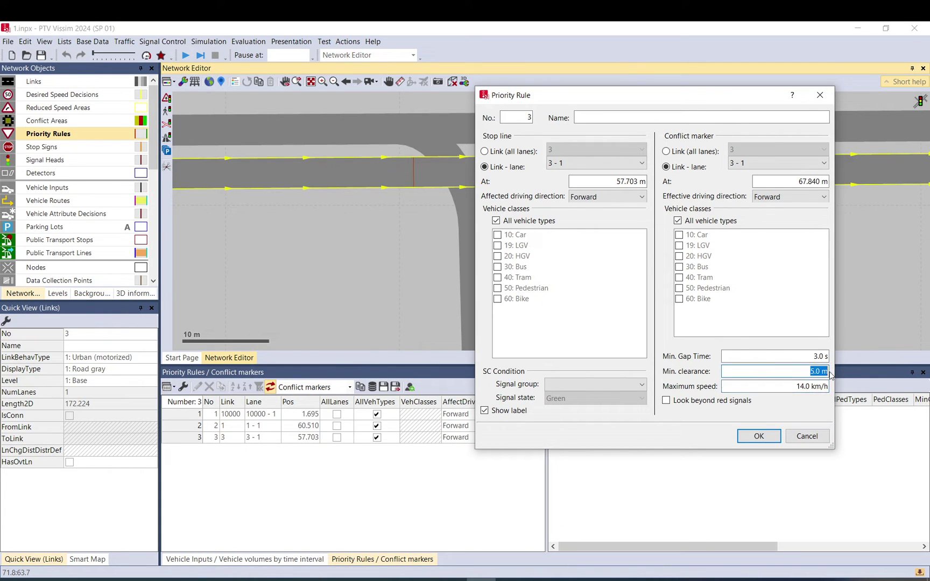
click(808, 358)
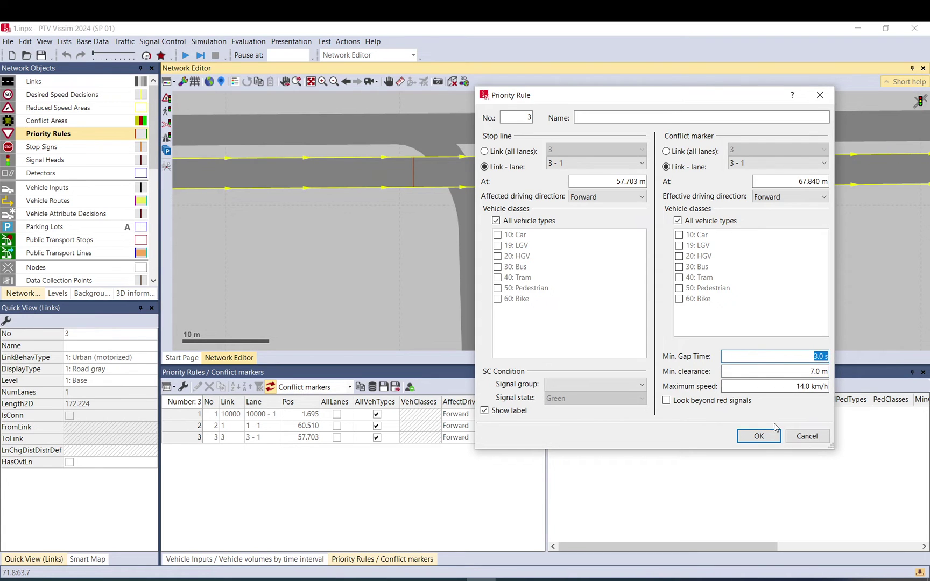
text(0)
click(759, 436)
scroll(570, 269, down, 3)
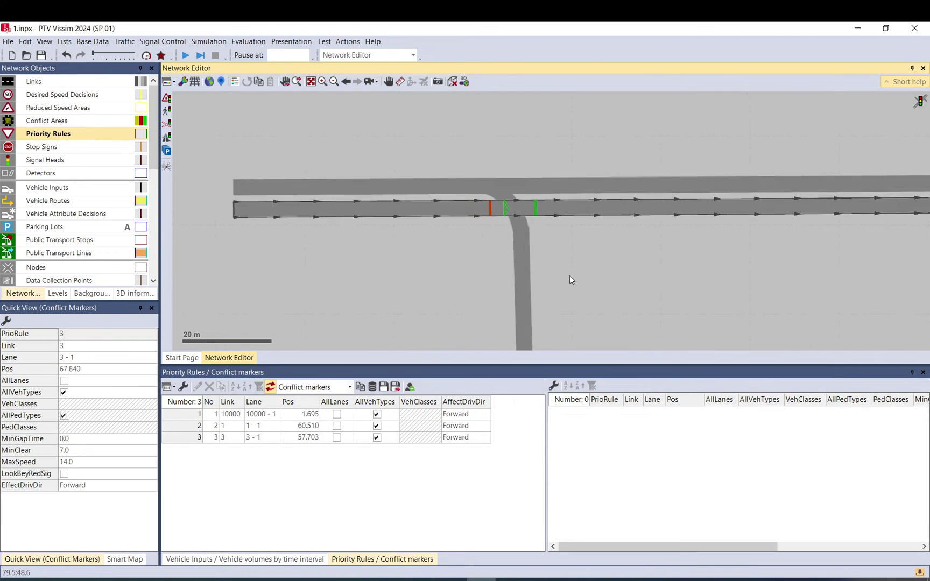
Select priority rule 1 on the connector and duplicate it from its context menu
click(531, 216)
scroll(540, 250, down, 2)
scroll(426, 223, up, 4)
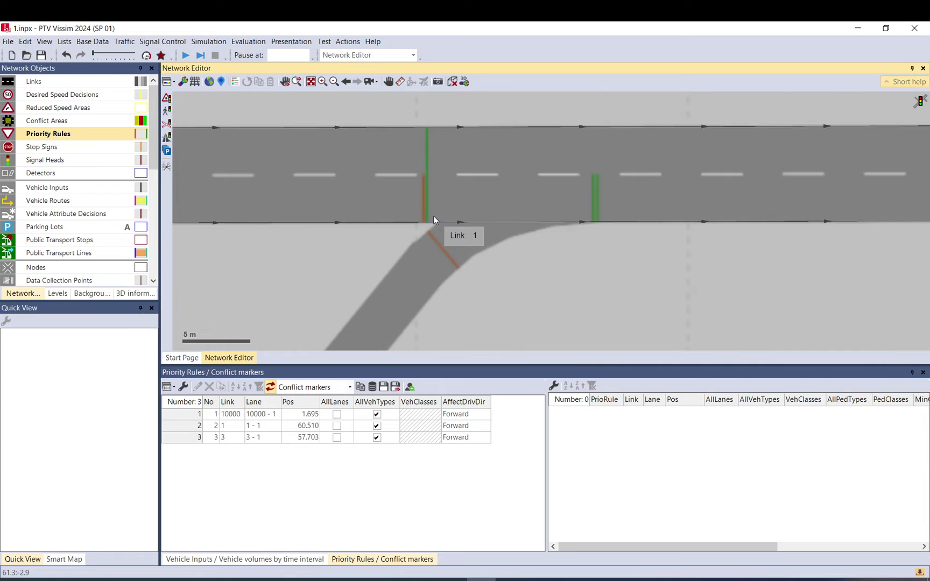
click(450, 261)
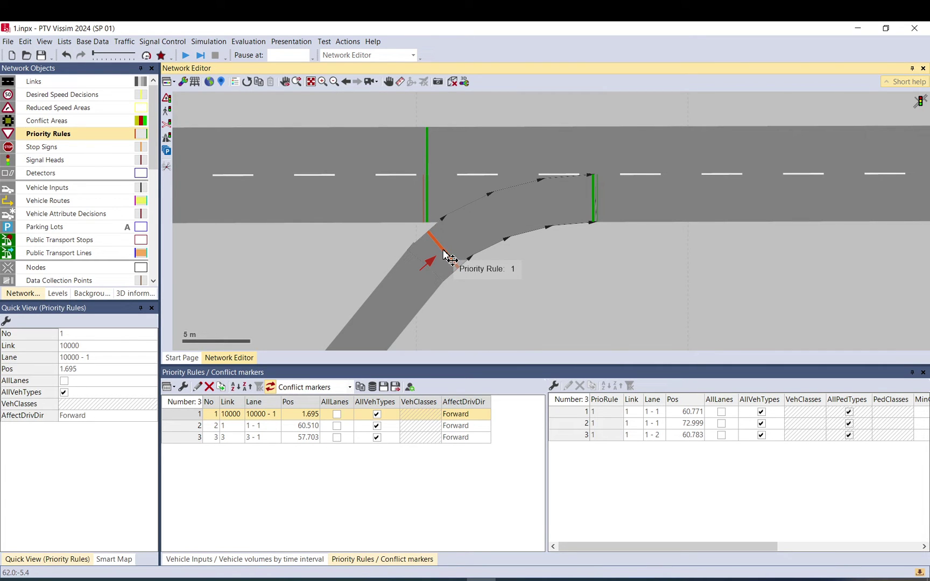
right_click(446, 255)
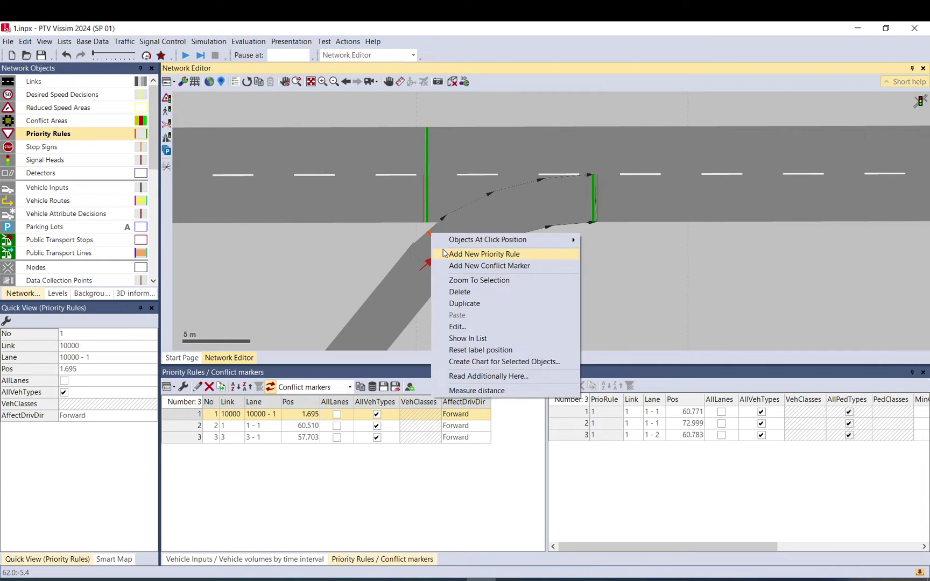
click(468, 304)
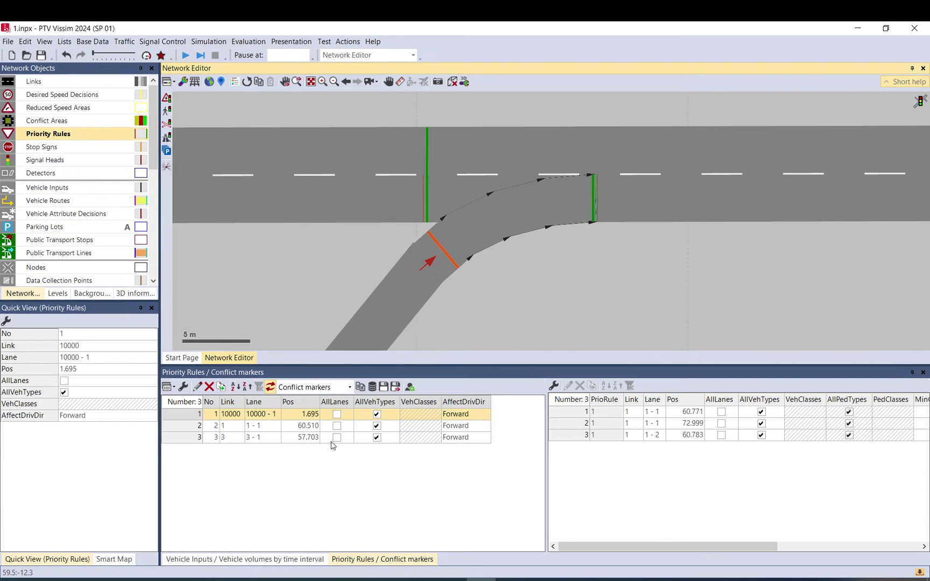
Review priority rules 1, 2 and 3 in the list, ending with rule 1 selected
click(187, 428)
click(185, 439)
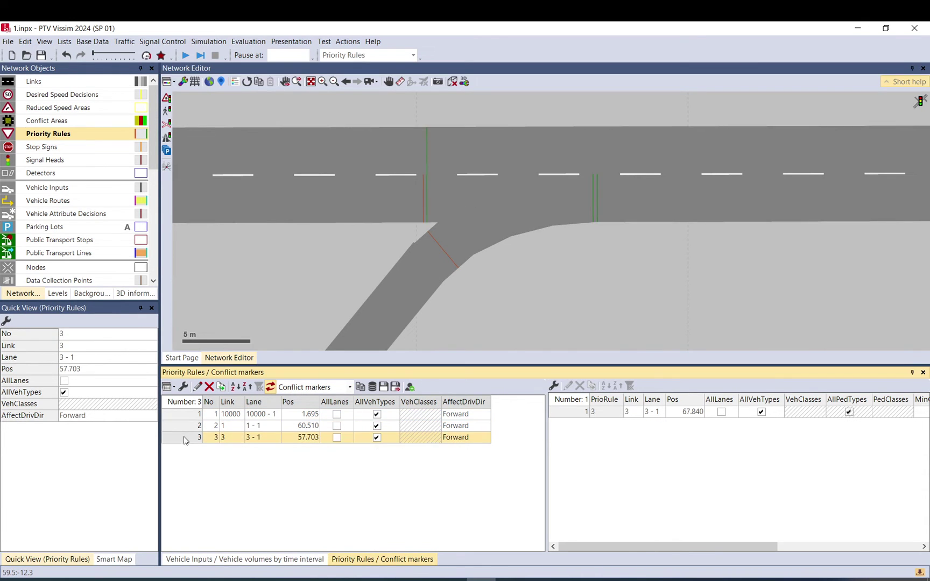
click(184, 416)
click(183, 428)
click(183, 415)
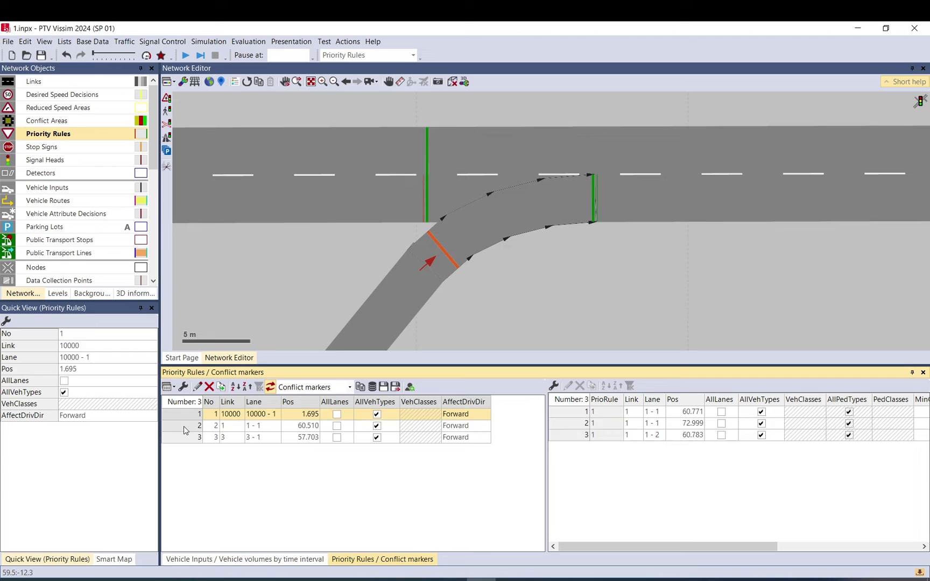
click(184, 427)
click(184, 439)
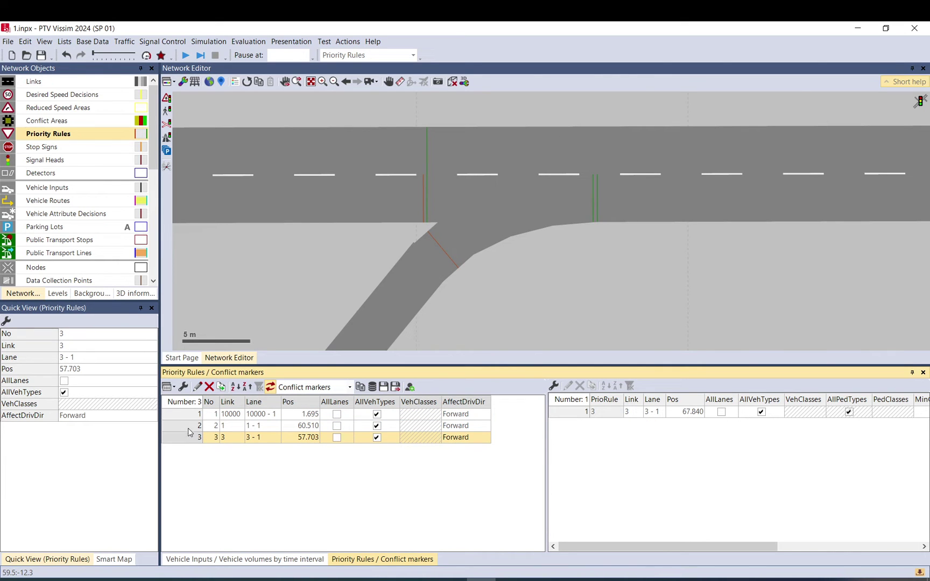
click(187, 415)
Duplicate rule 1 from the list and delete all three of the copy's conflict markers
right_click(188, 415)
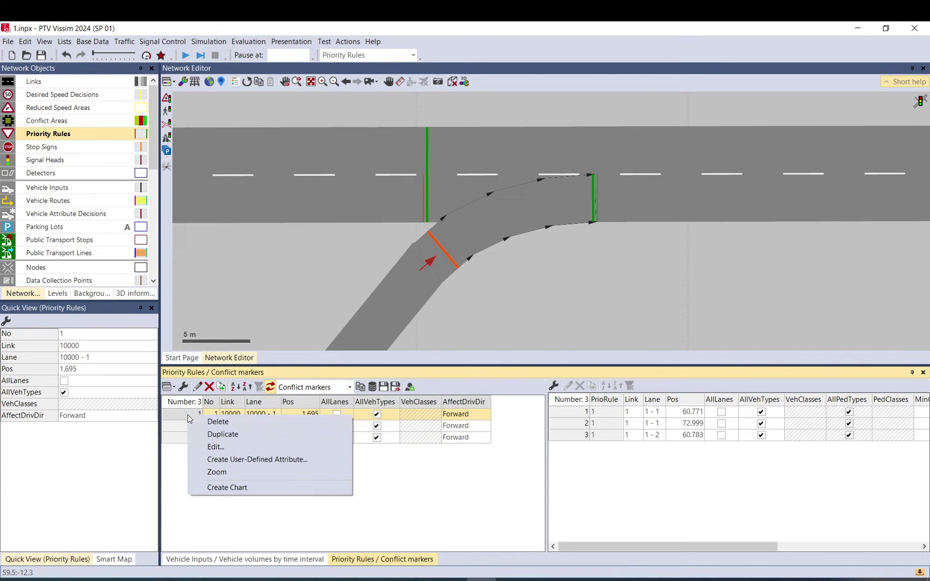
click(210, 432)
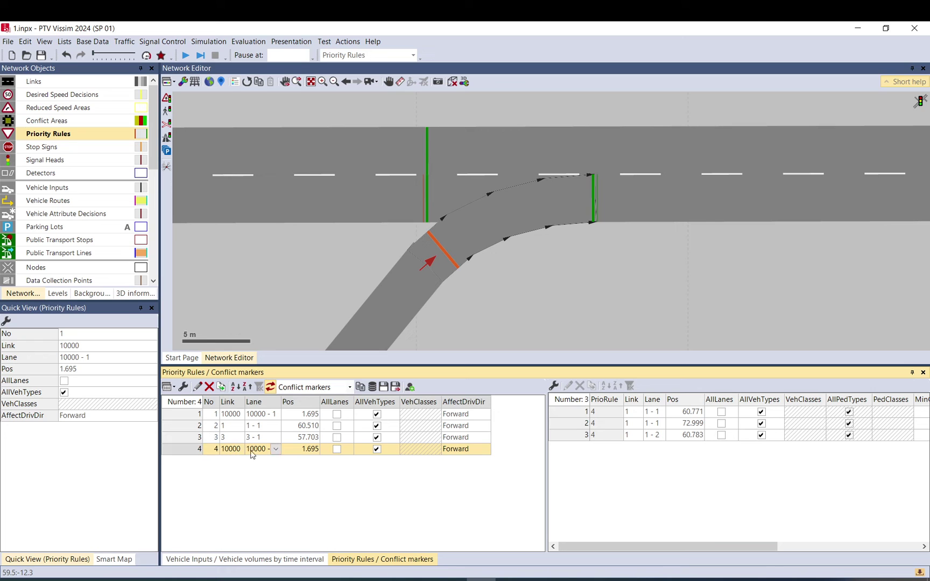
click(576, 435)
shift+click(577, 413)
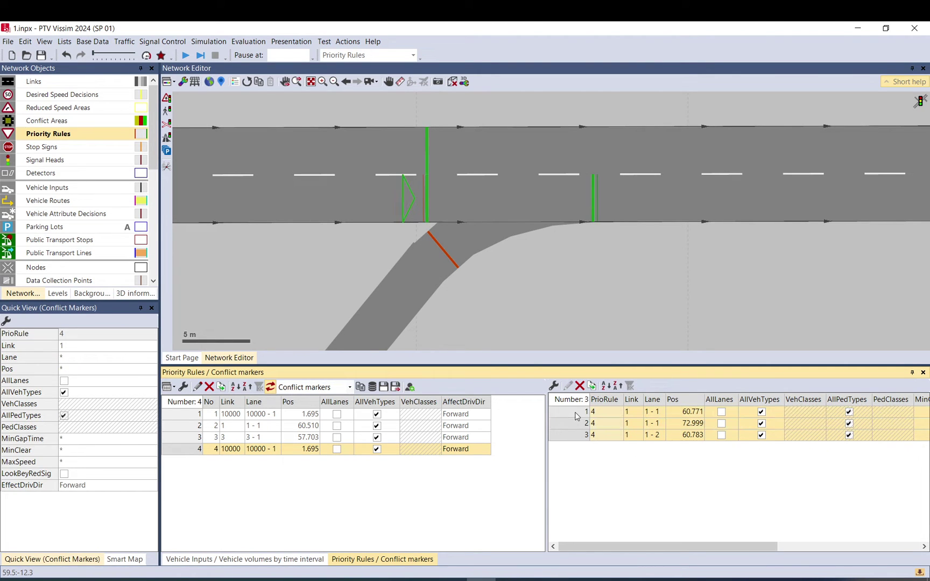
click(580, 386)
click(527, 349)
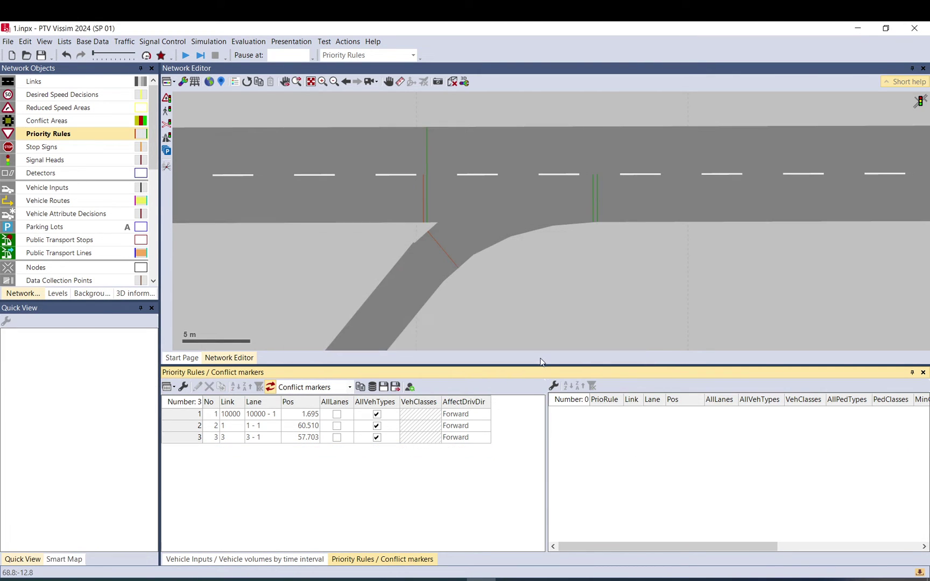
Duplicate rule 1 again, delete two of its conflict markers, and drag the remaining one downstream
click(190, 419)
right_click(193, 413)
click(216, 438)
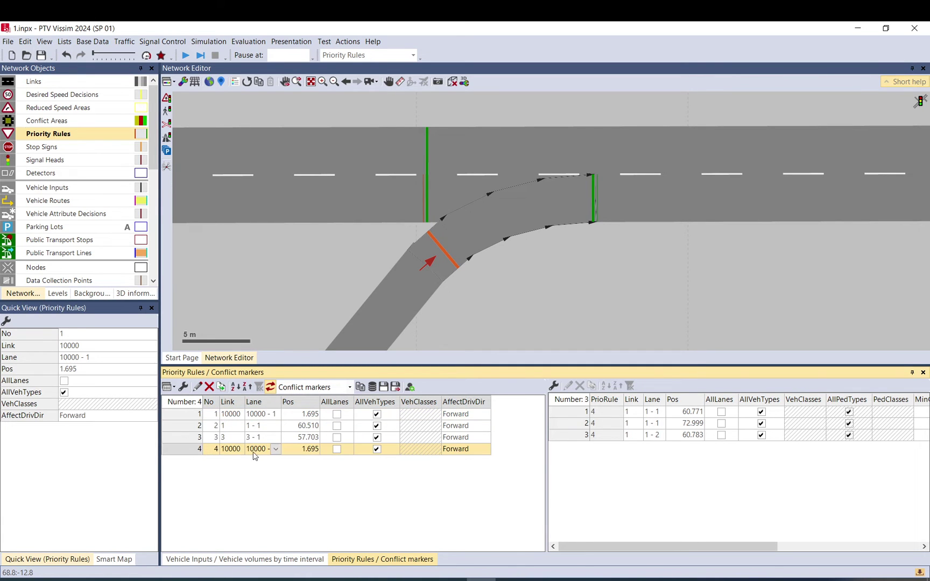
click(575, 435)
shift+click(577, 421)
key(Delete)
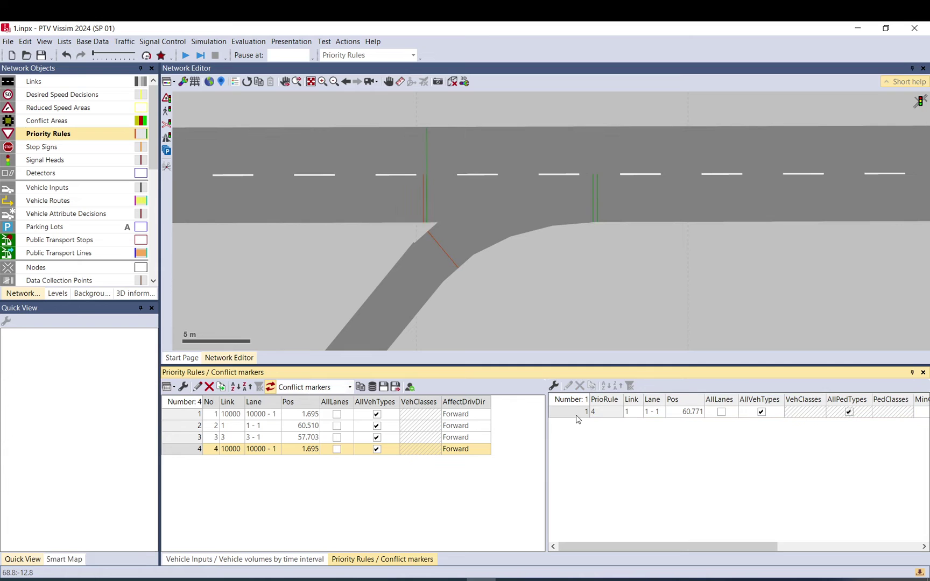
click(578, 417)
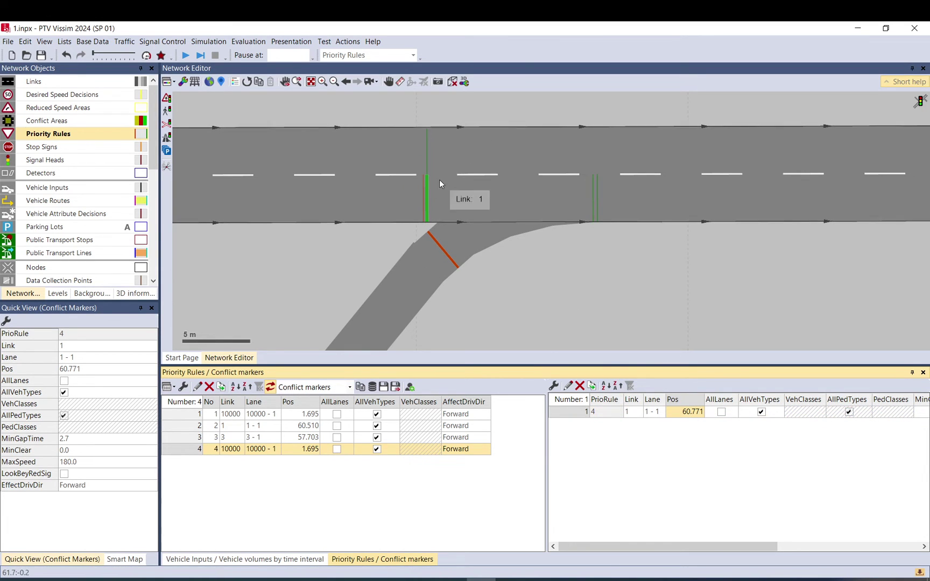
drag(429, 200, 564, 198)
Restrict rule 4's stop line to 20: HGV and 30: Bus, and move its marker back to 60.853 m
double_click(199, 449)
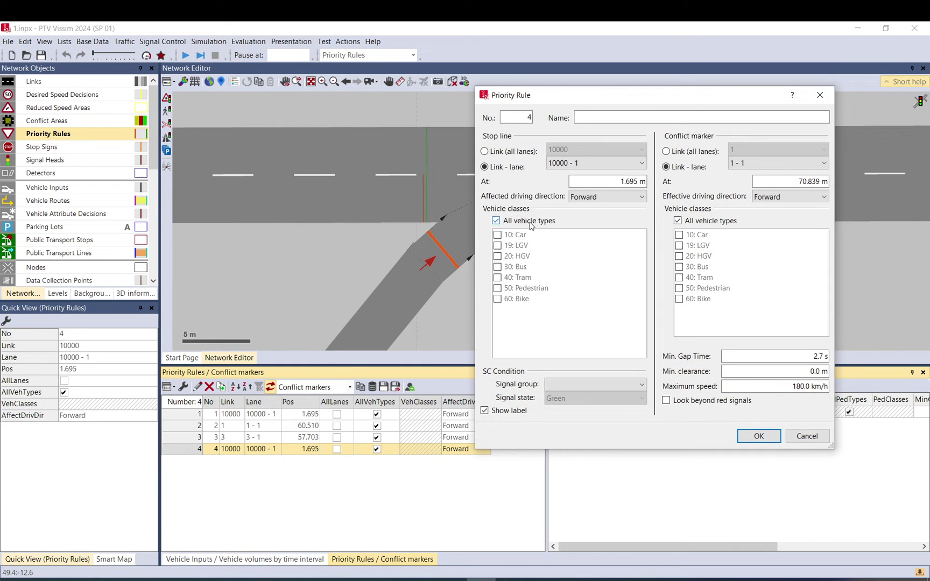
click(525, 226)
click(520, 257)
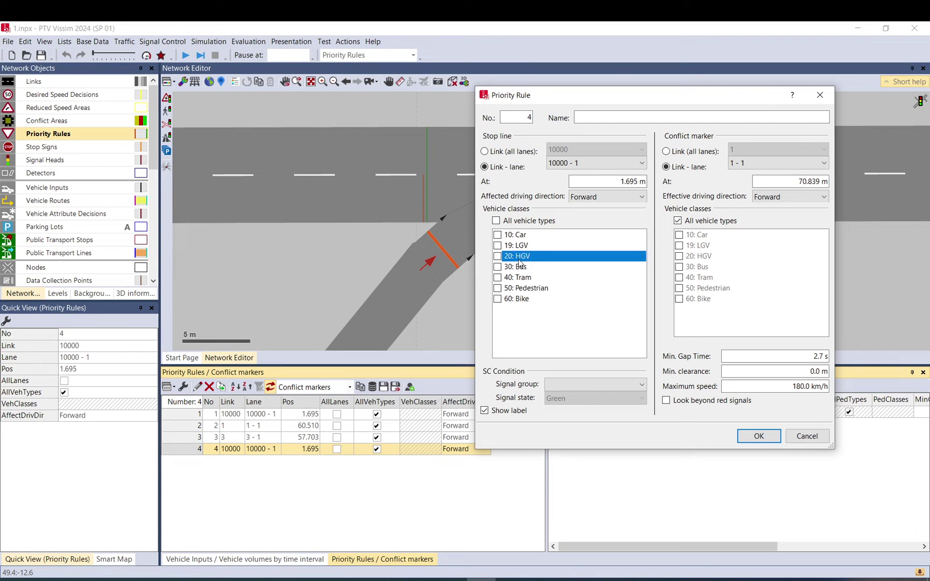
click(521, 268)
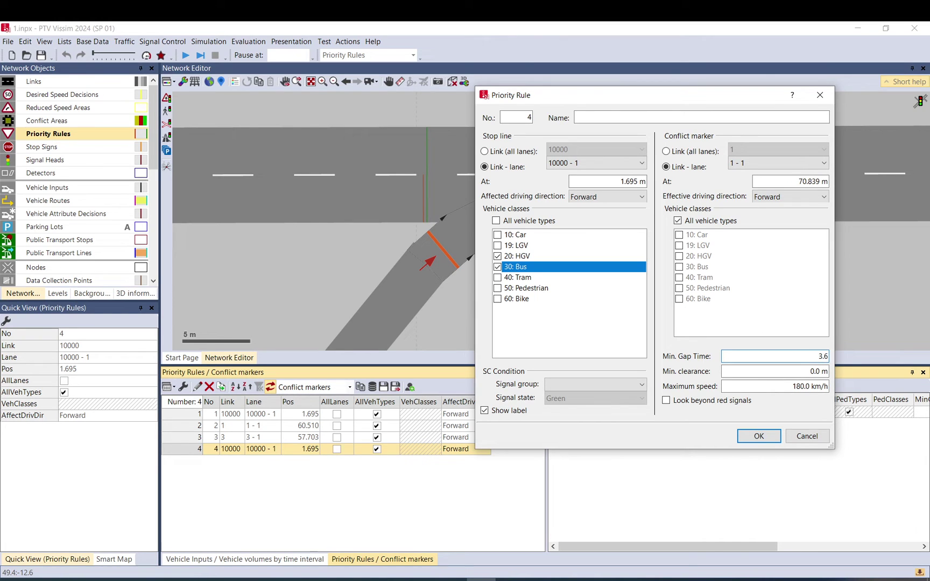
click(759, 436)
drag(560, 197, 429, 198)
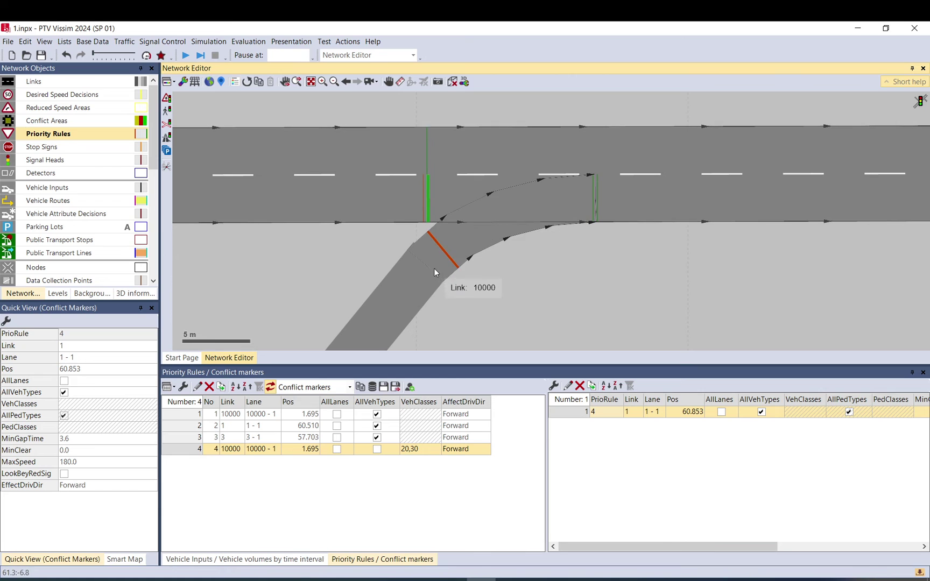
click(484, 277)
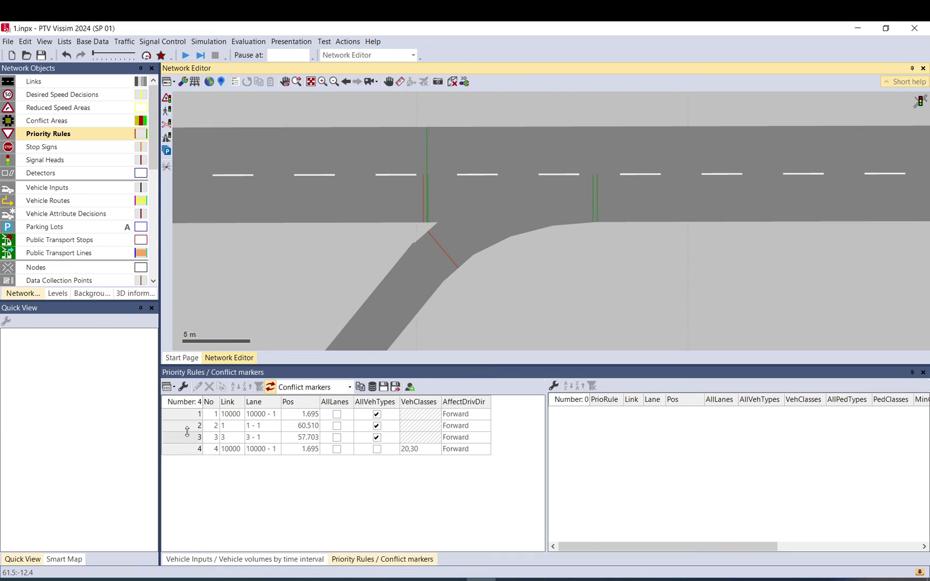
Add an HGV/bus-only rule 1 conflict marker on lane 1-1 at 72.906 m: 0 s gap, 8.0 m clearance
click(183, 415)
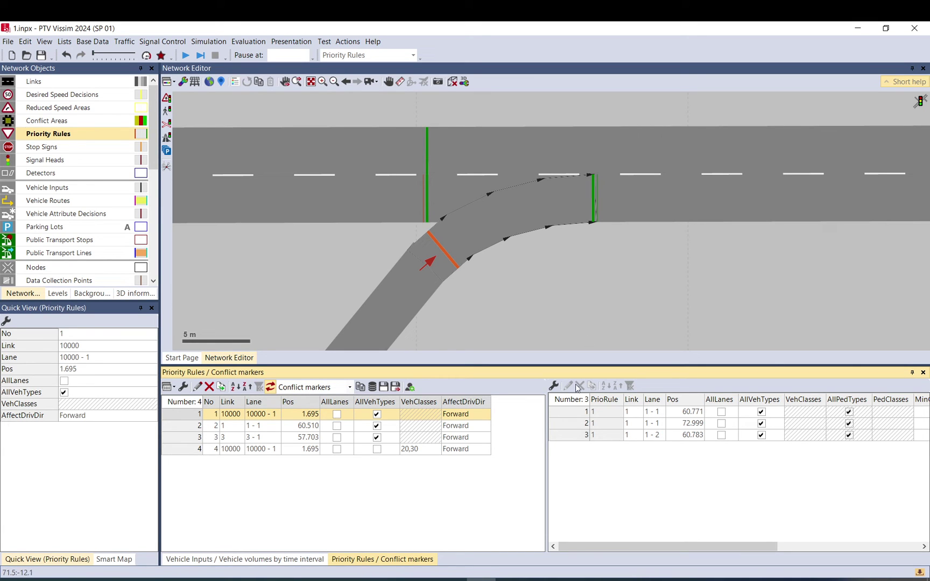
right_click(594, 206)
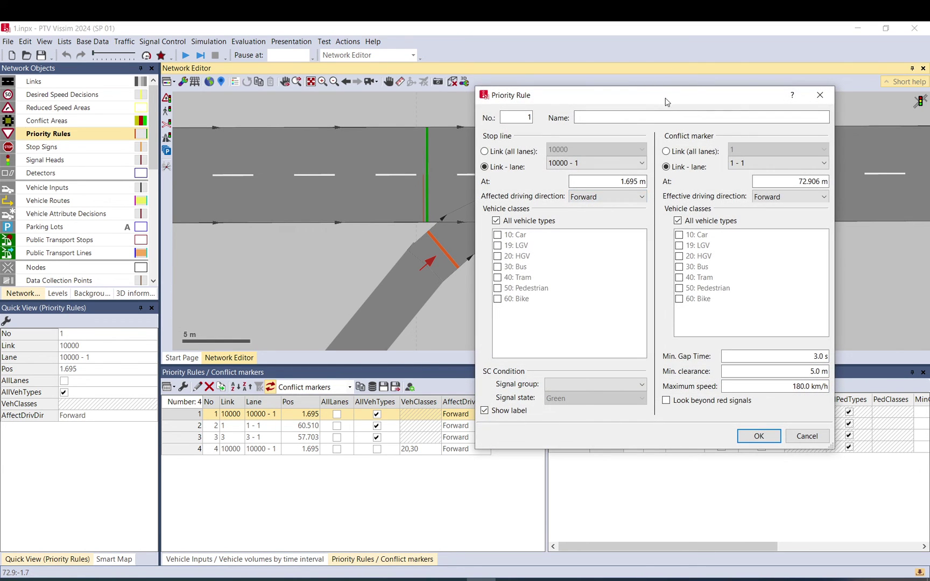
click(708, 225)
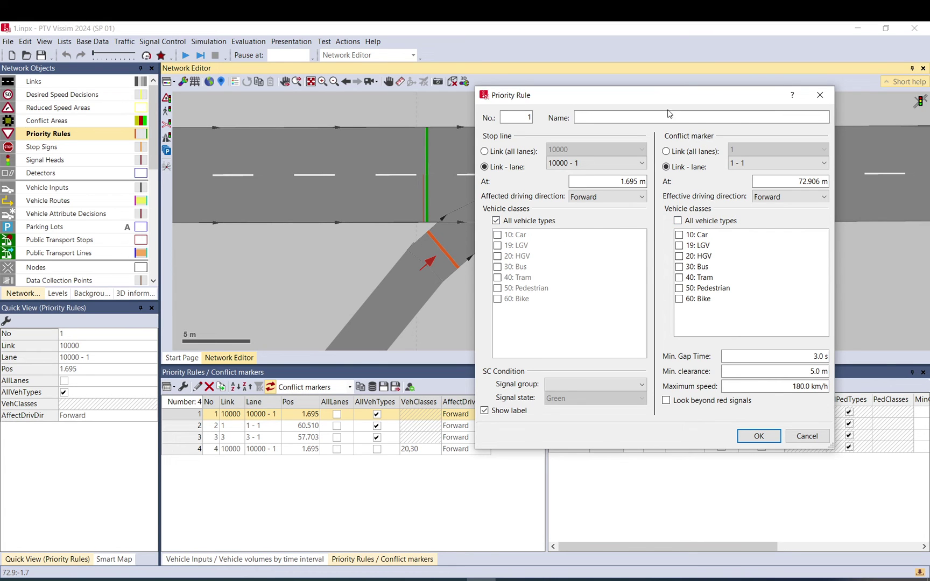
drag(658, 100, 625, 102)
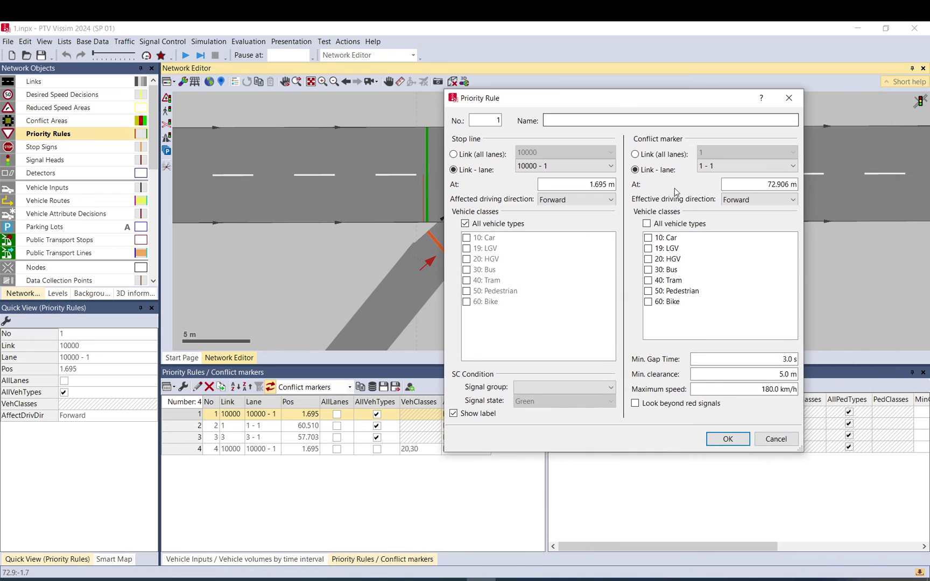
click(648, 259)
click(650, 270)
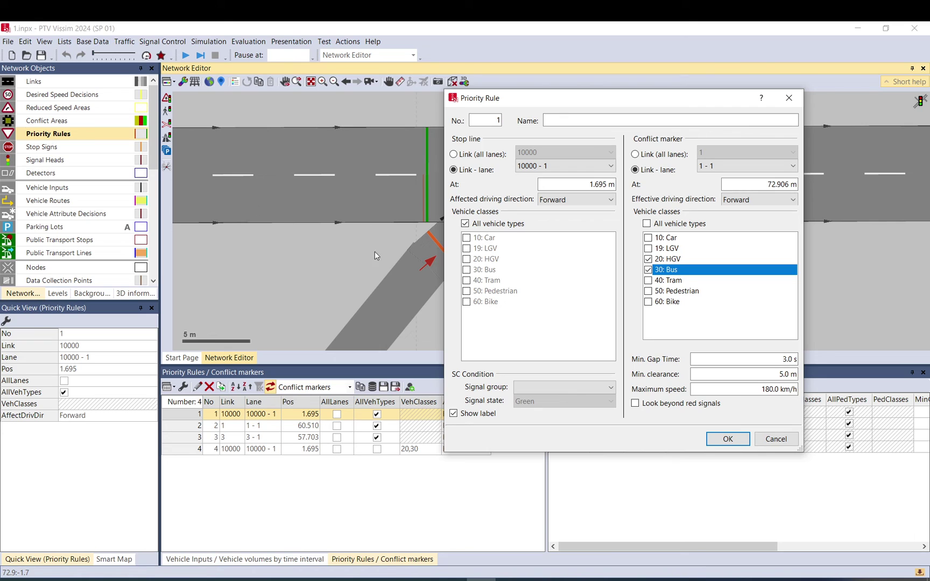
double_click(787, 359)
text(0)
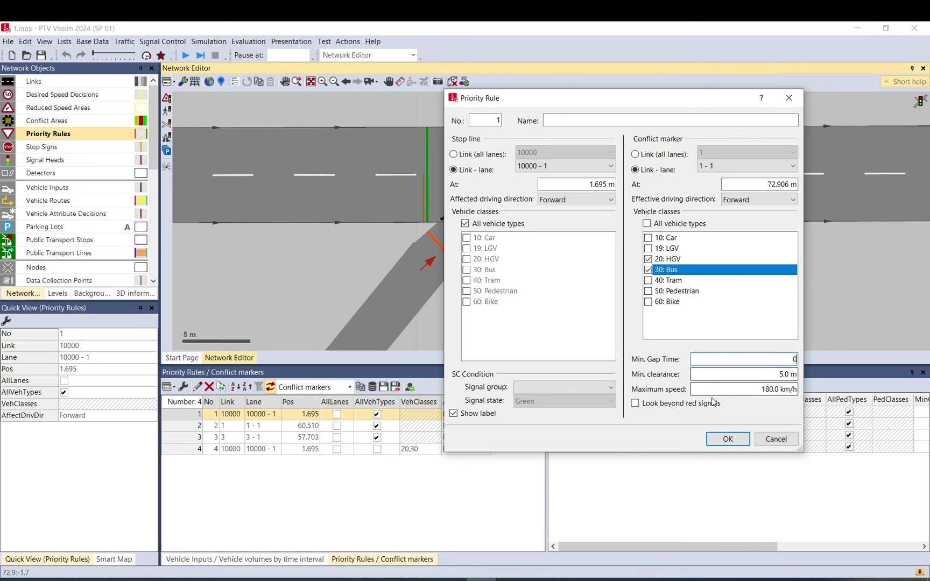
key(Tab)
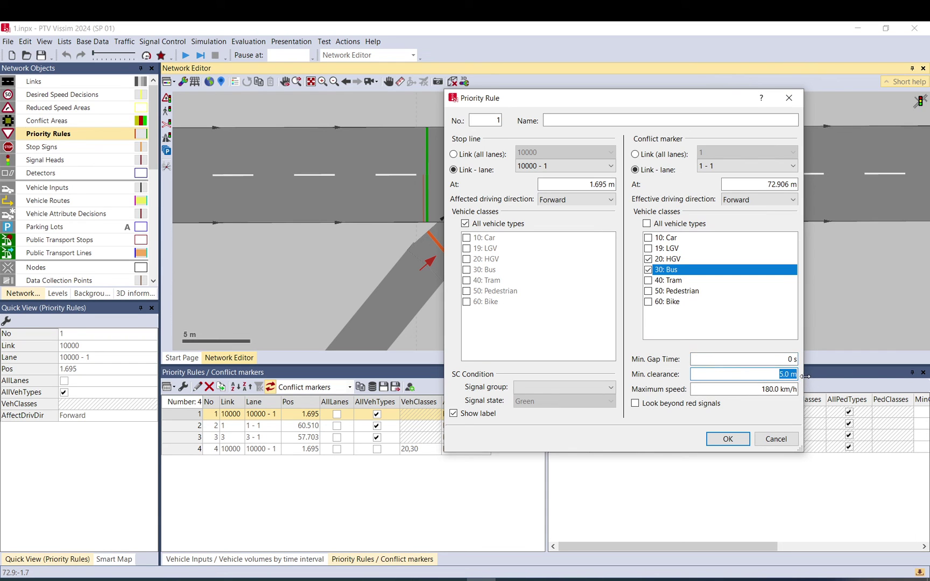
text(8)
click(797, 391)
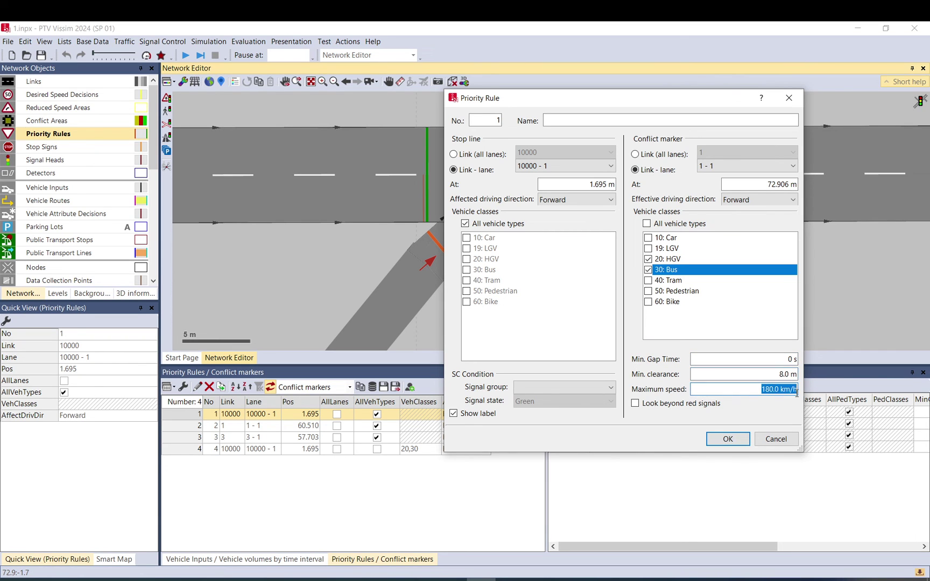
click(728, 439)
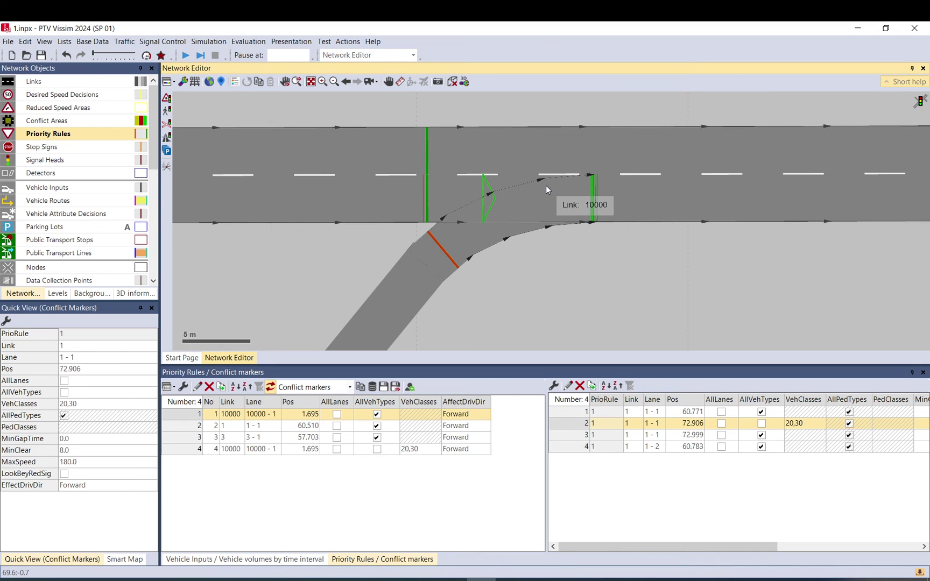
double_click(570, 424)
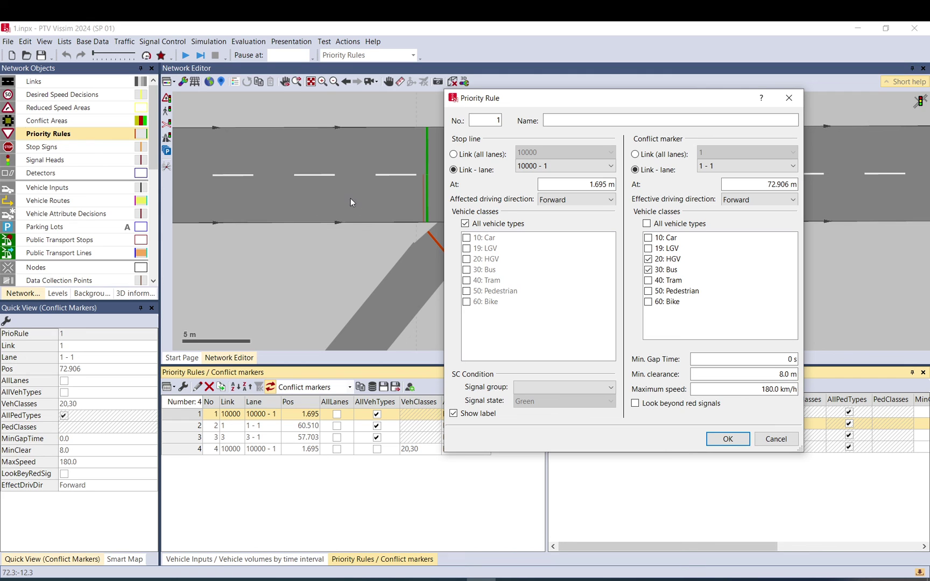
click(762, 359)
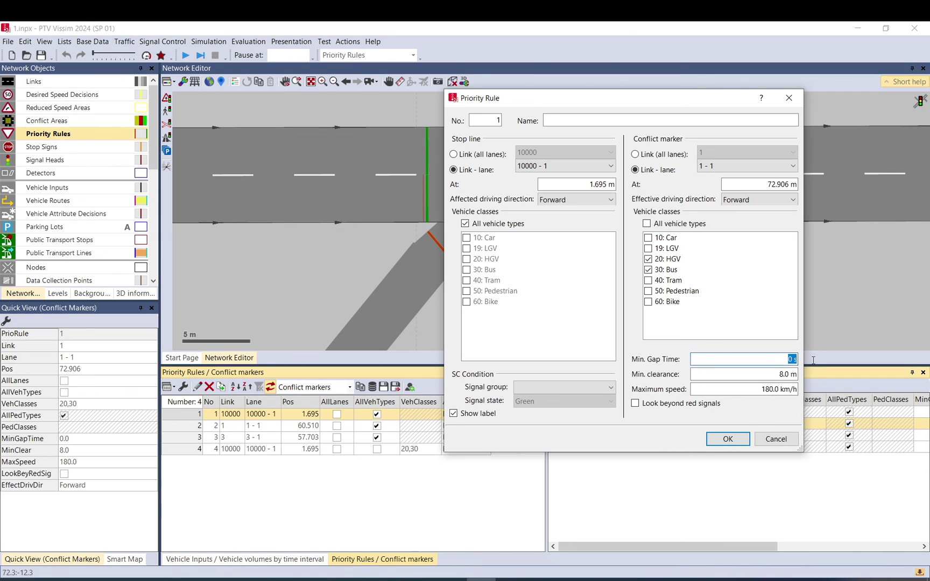
click(746, 376)
drag(607, 108, 809, 126)
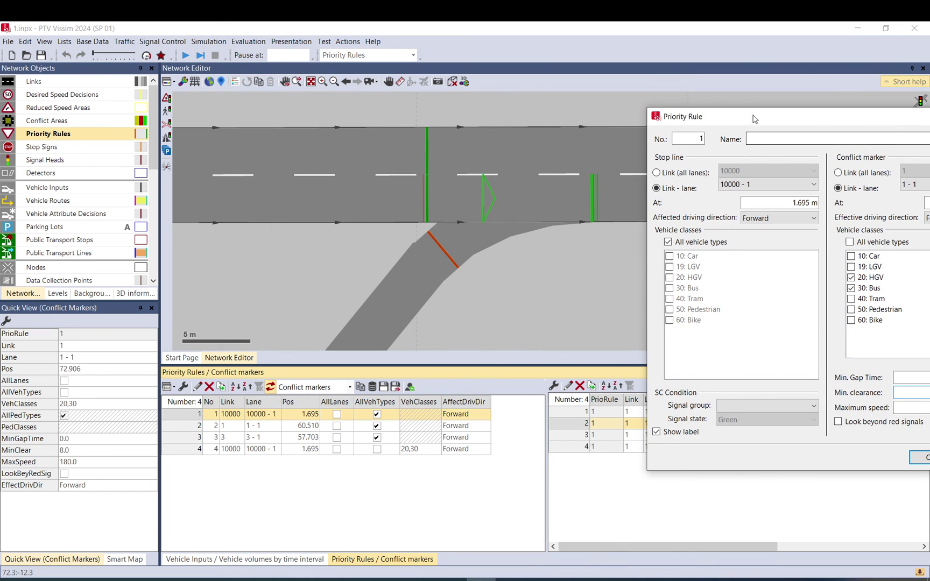
drag(752, 117, 551, 76)
click(801, 367)
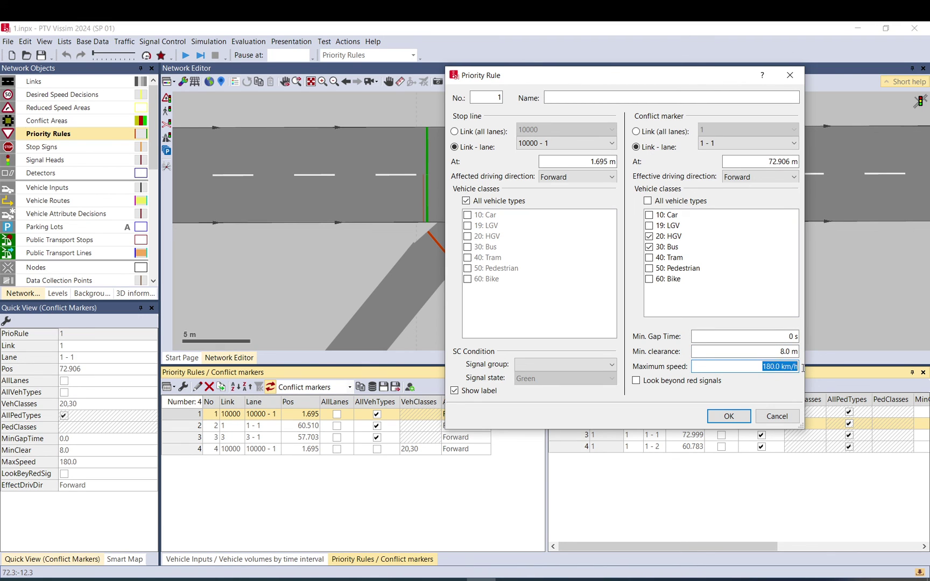
drag(757, 366, 802, 373)
click(735, 410)
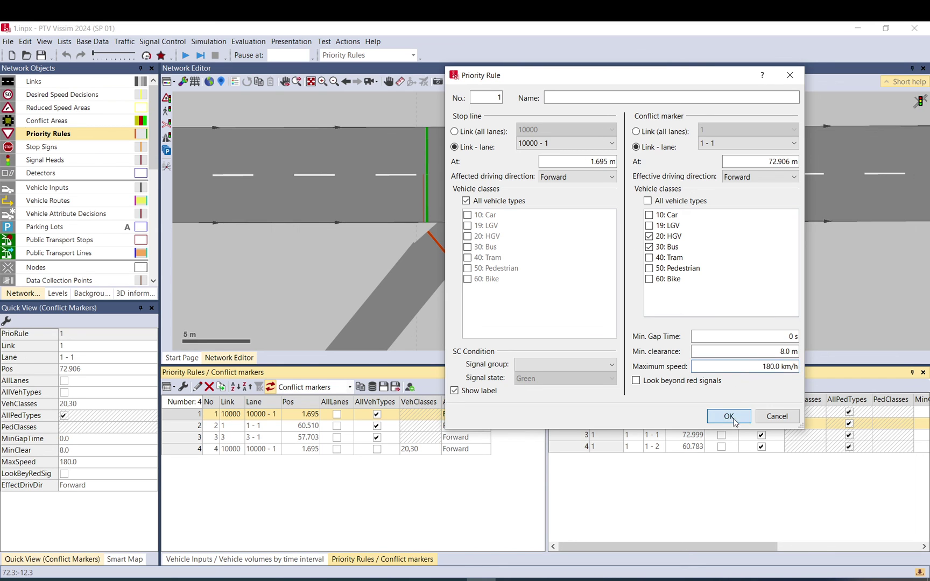
scroll(557, 258, down, 2)
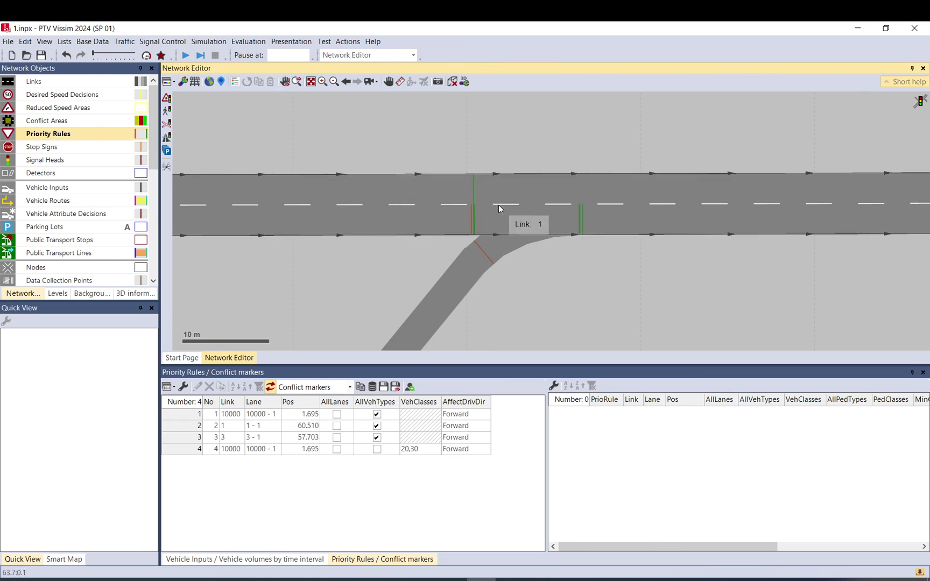